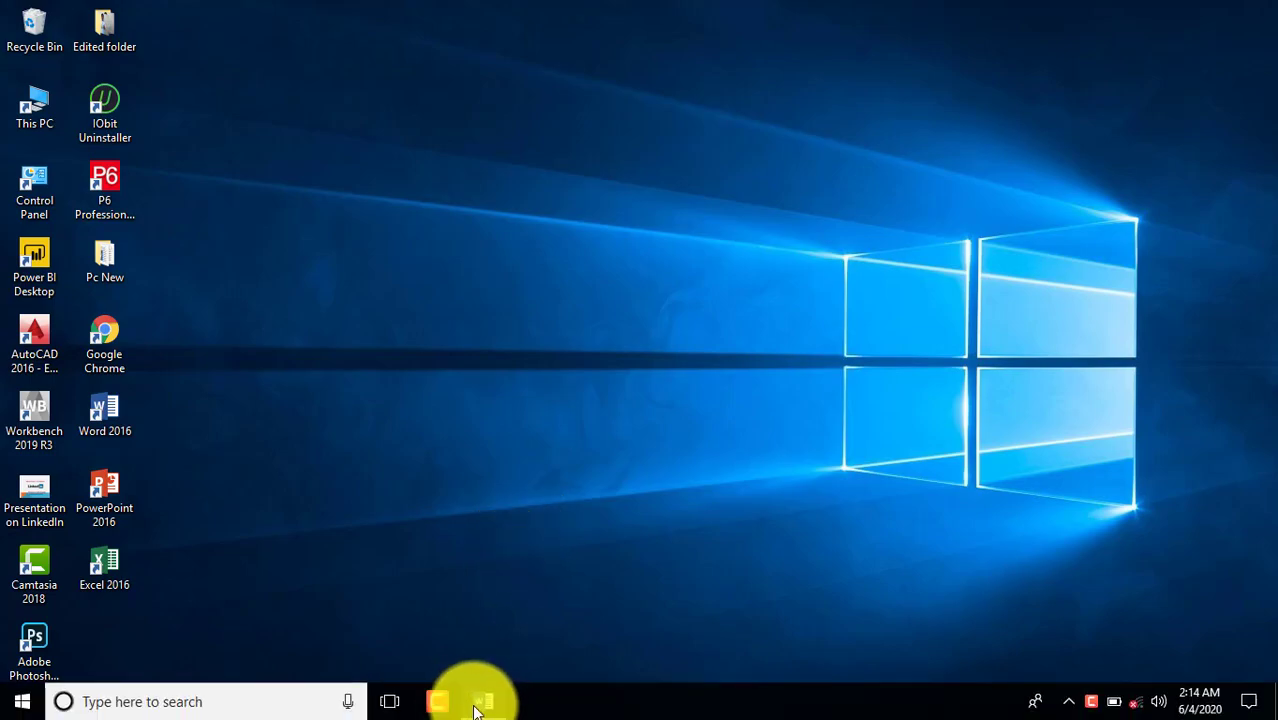
Step: Bring up the open Word document and set its citation style to Turabian Sixth Edition
click(480, 701)
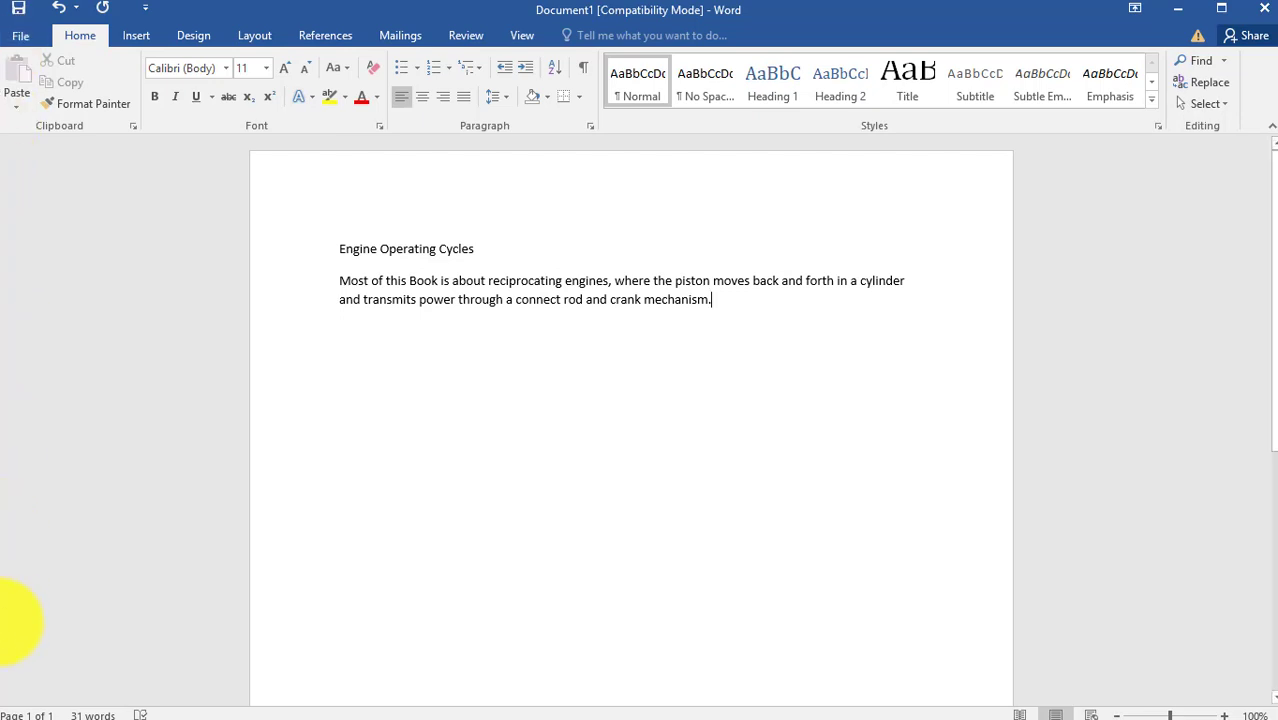
click(318, 38)
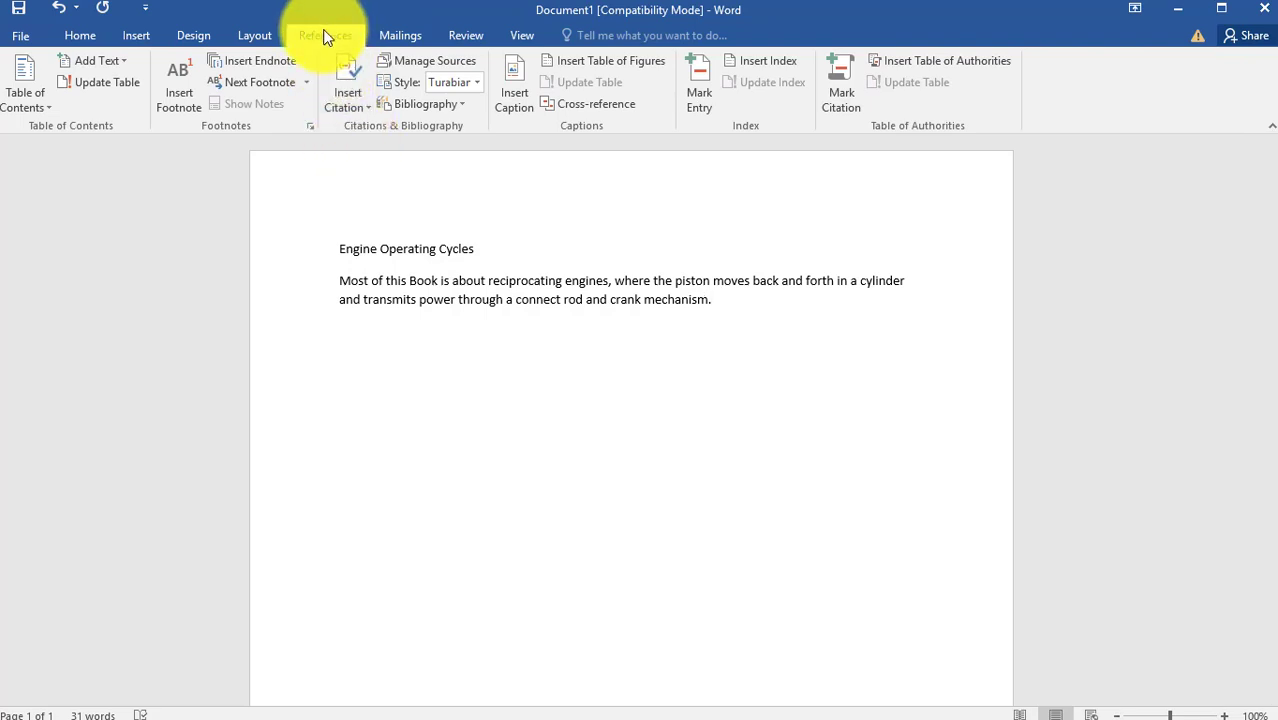
click(369, 104)
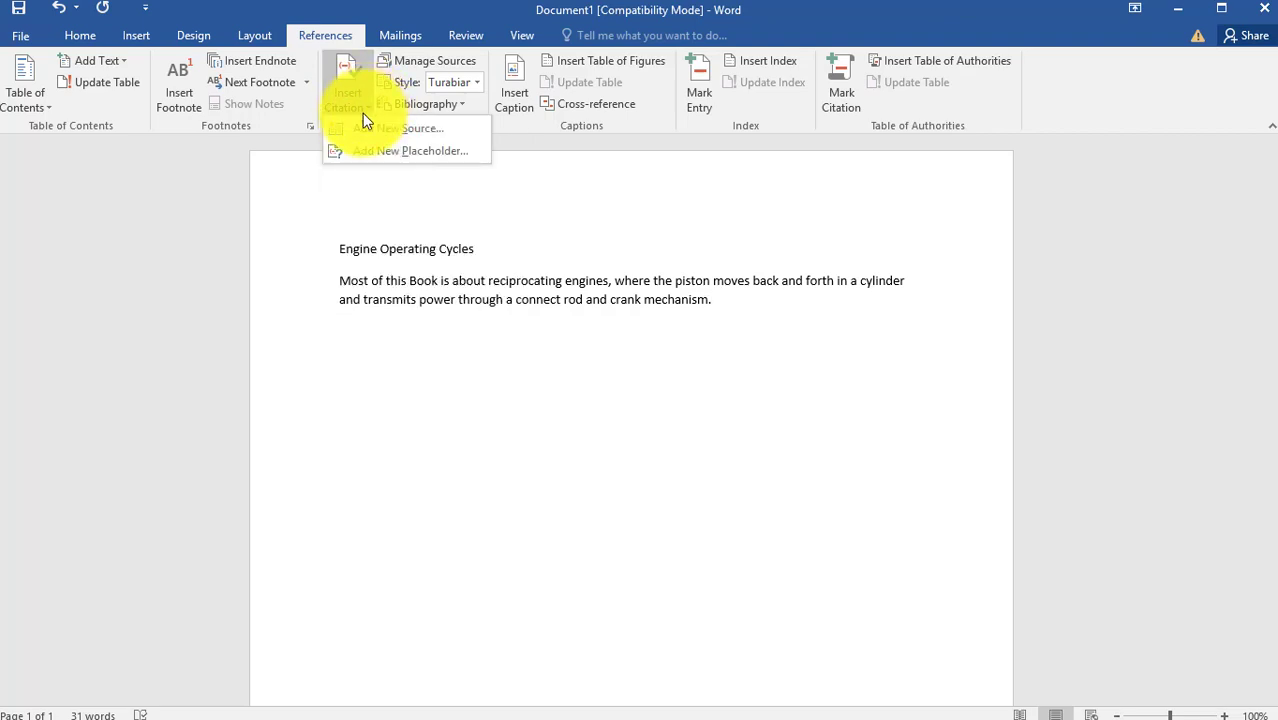
click(317, 170)
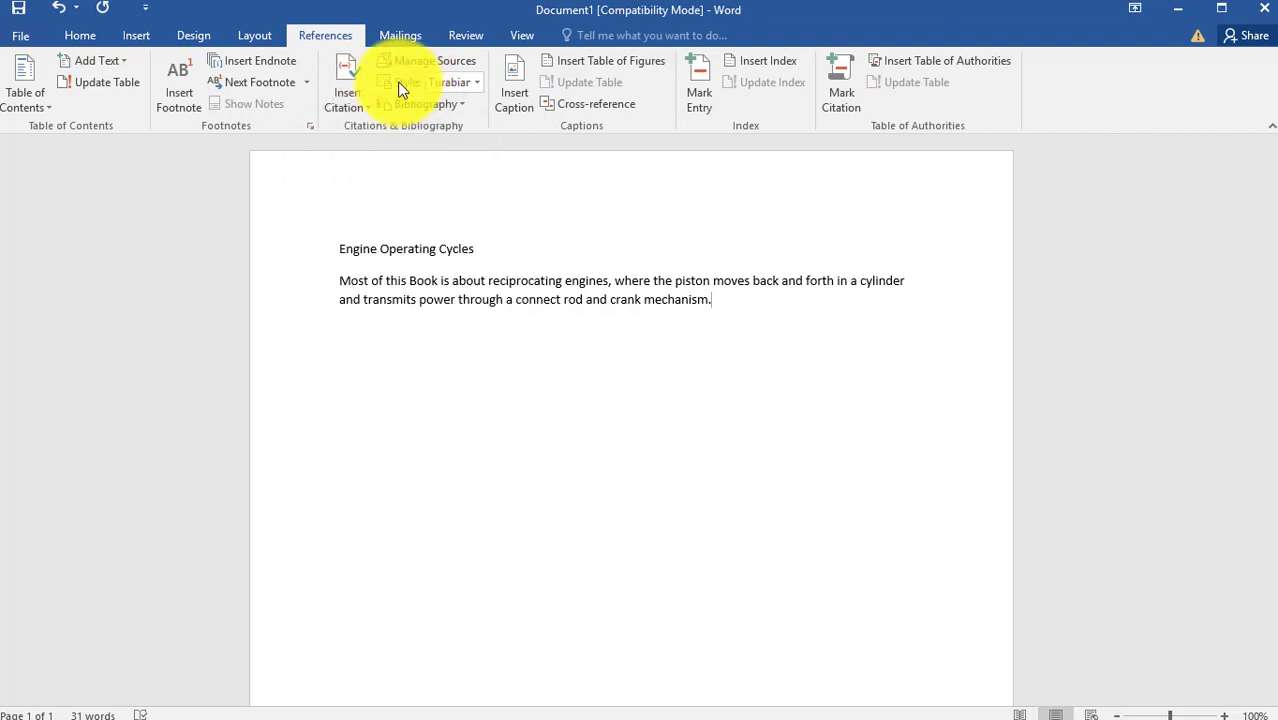
click(476, 86)
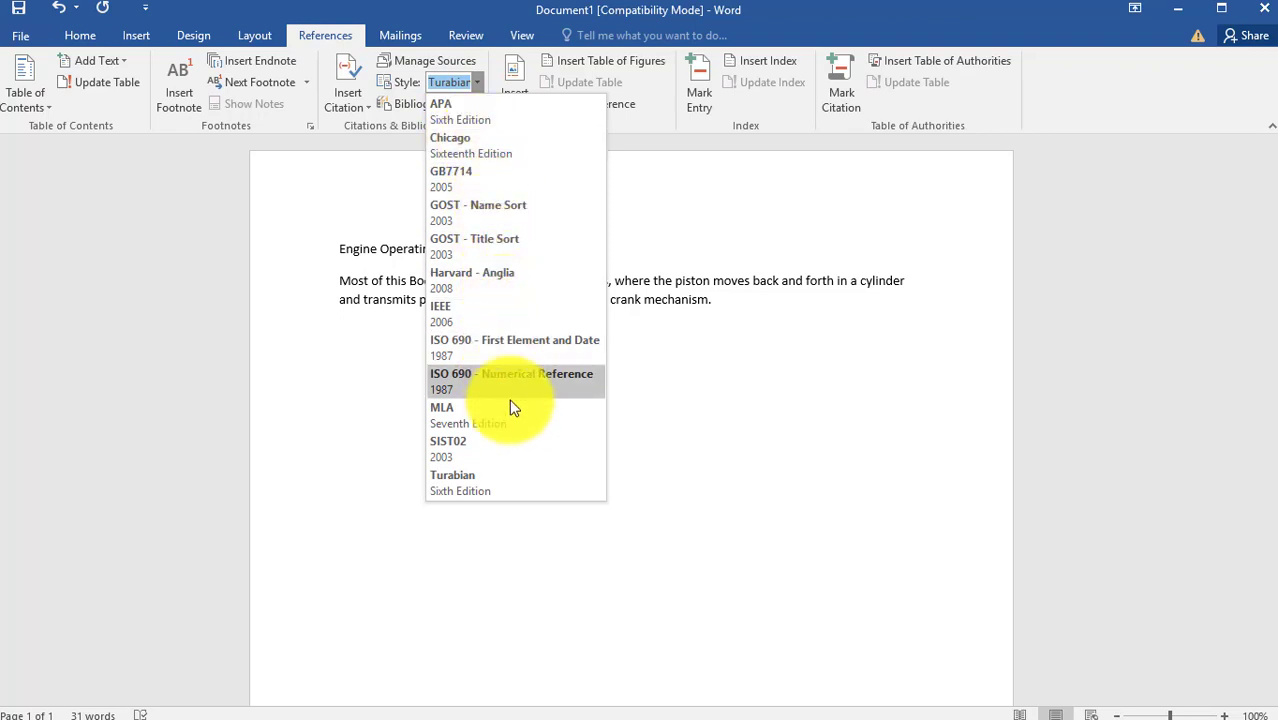
click(504, 484)
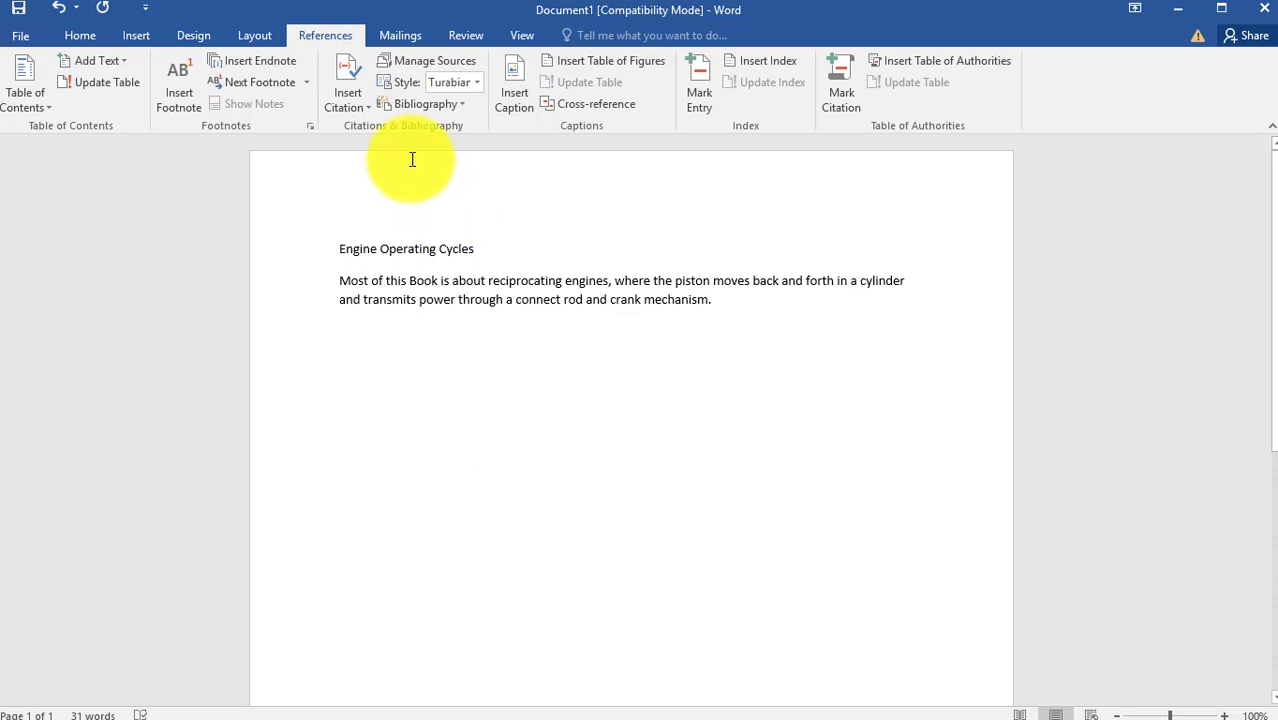
Step: Start a new citation source at the end of the paragraph and set its type to Book
click(362, 105)
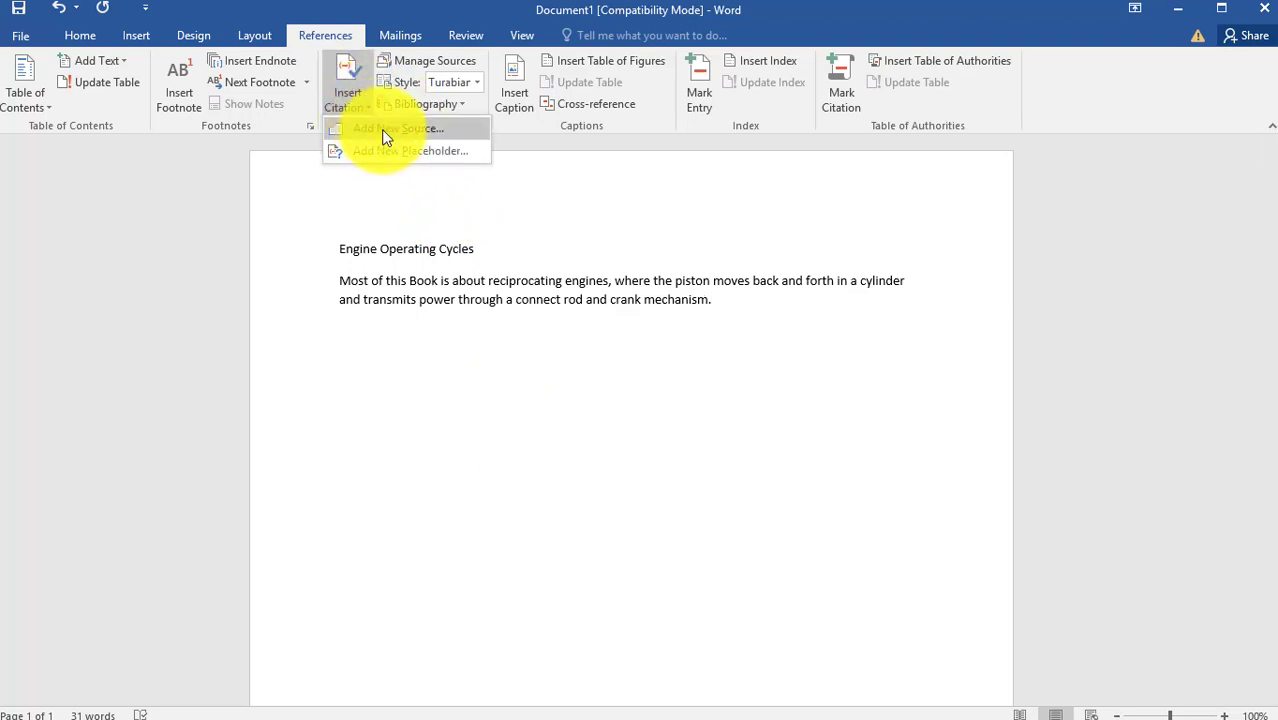
click(383, 131)
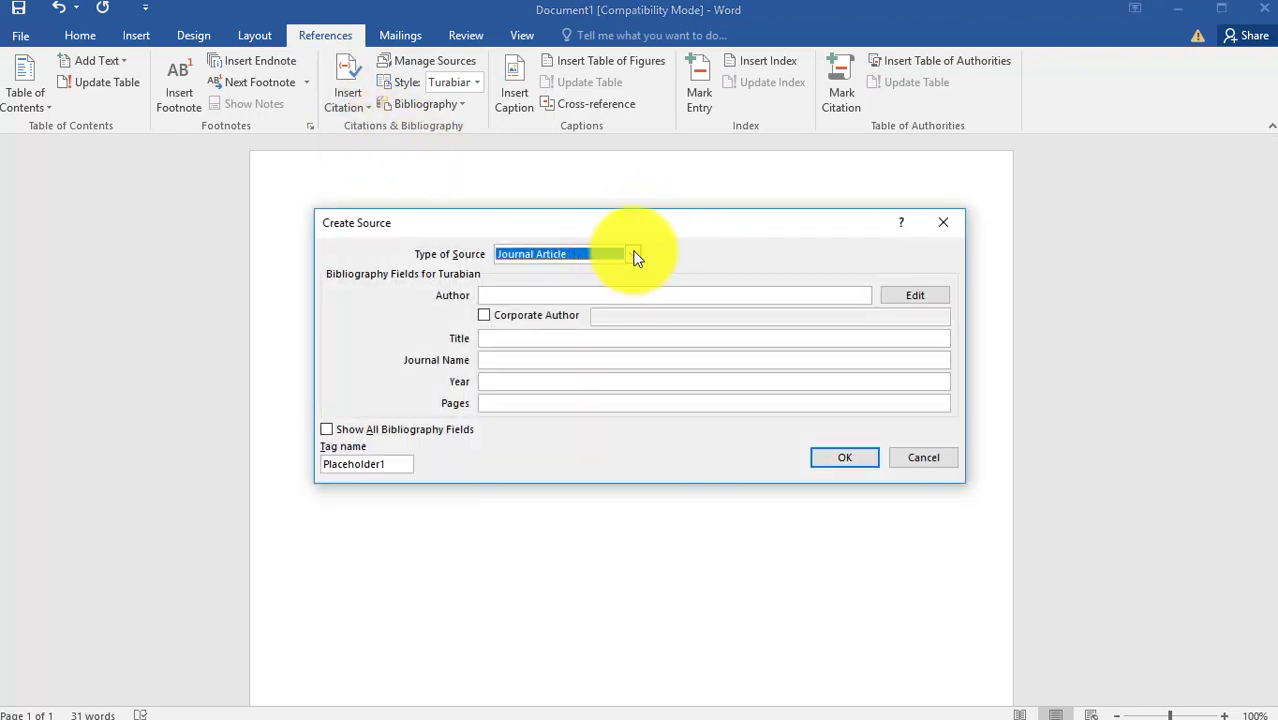
click(631, 256)
click(538, 276)
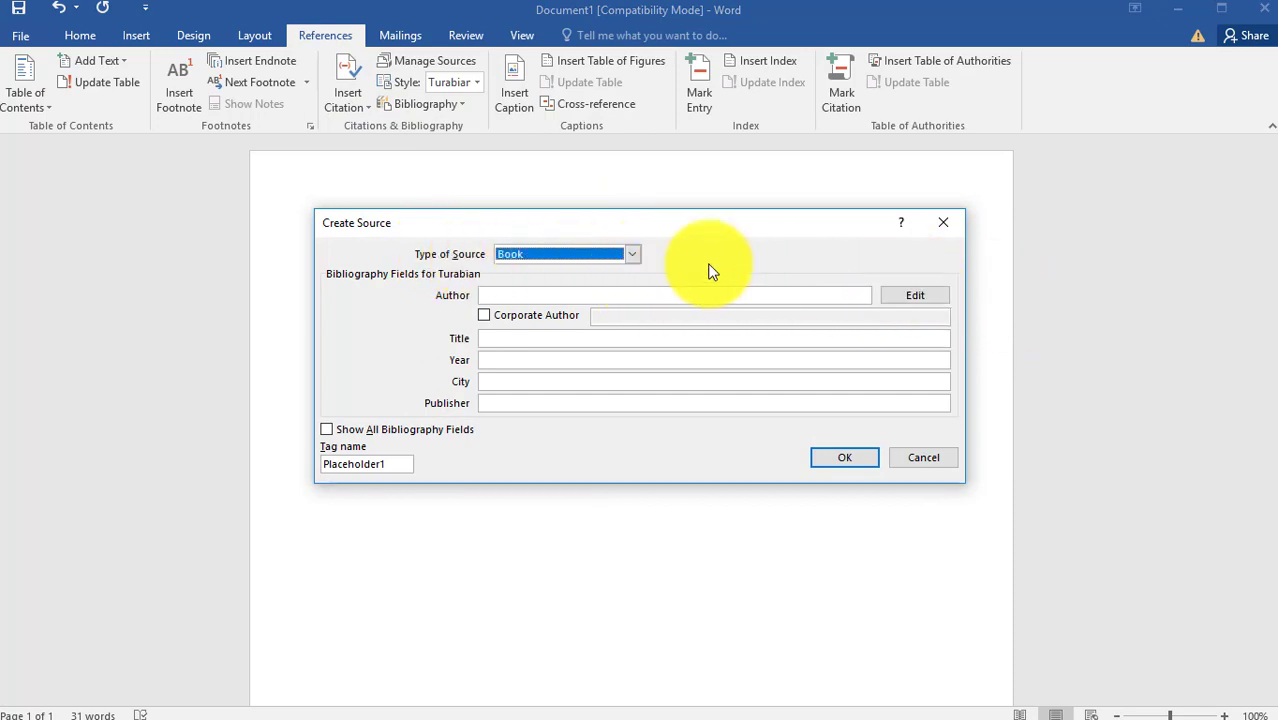
Step: Add the book author's last name, first name and middle initial to the source's author list and confirm
click(926, 297)
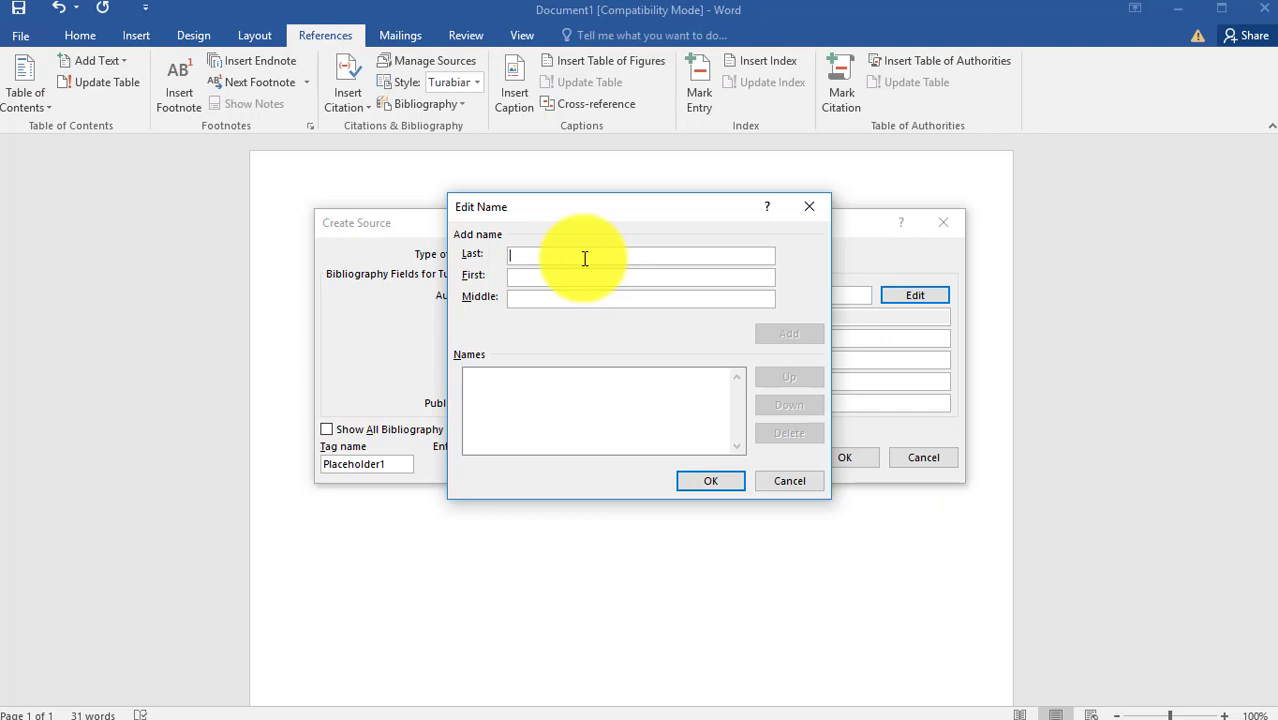
text(Hey)
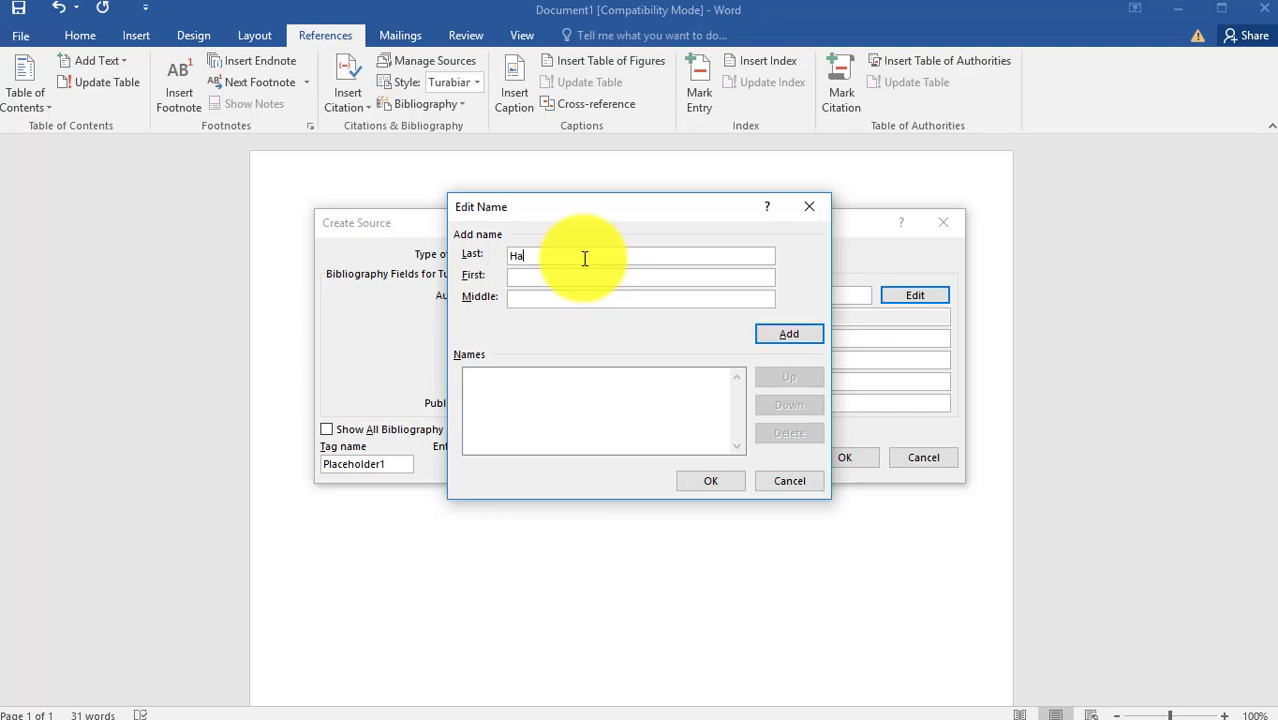
text(wood)
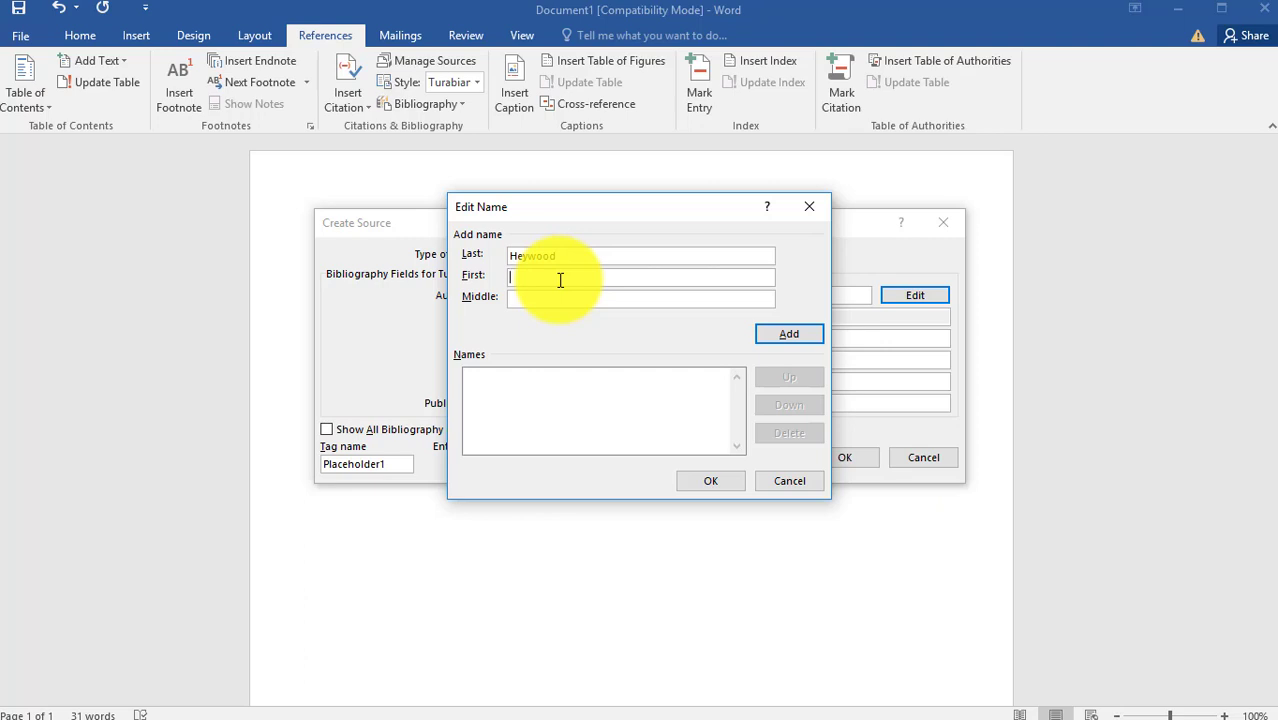
text(Jho)
text(n)
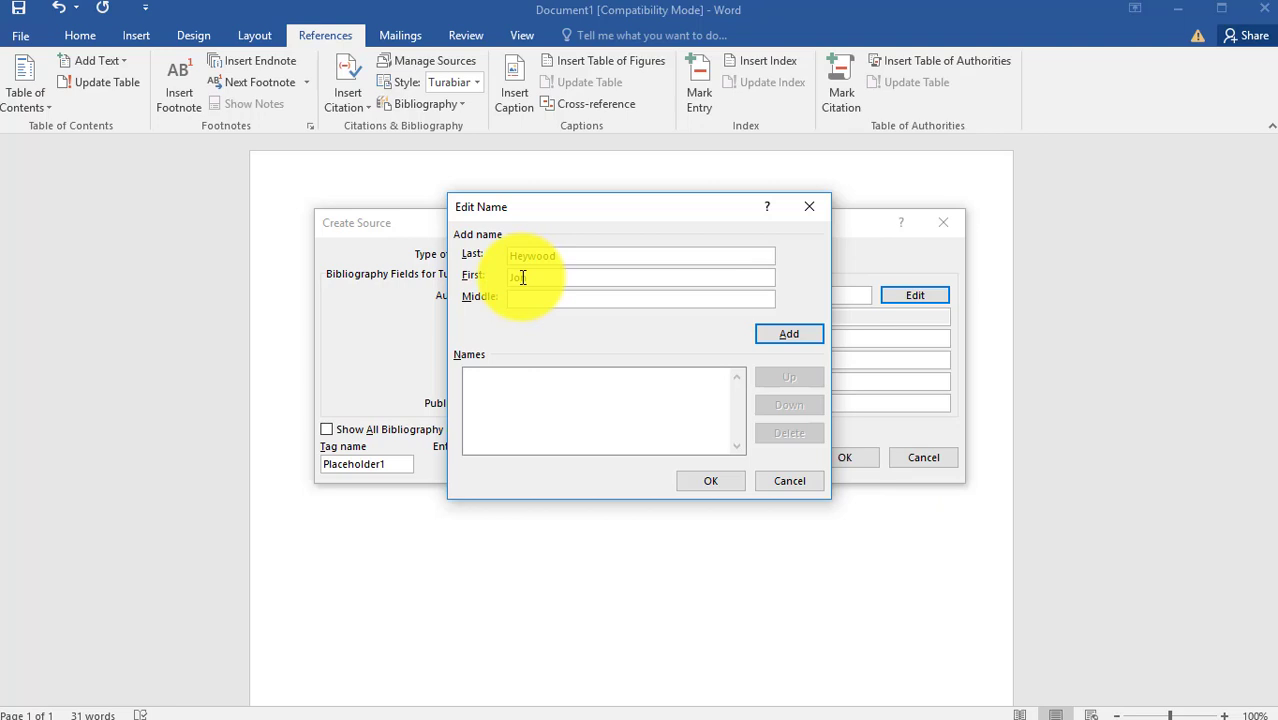
text(hn)
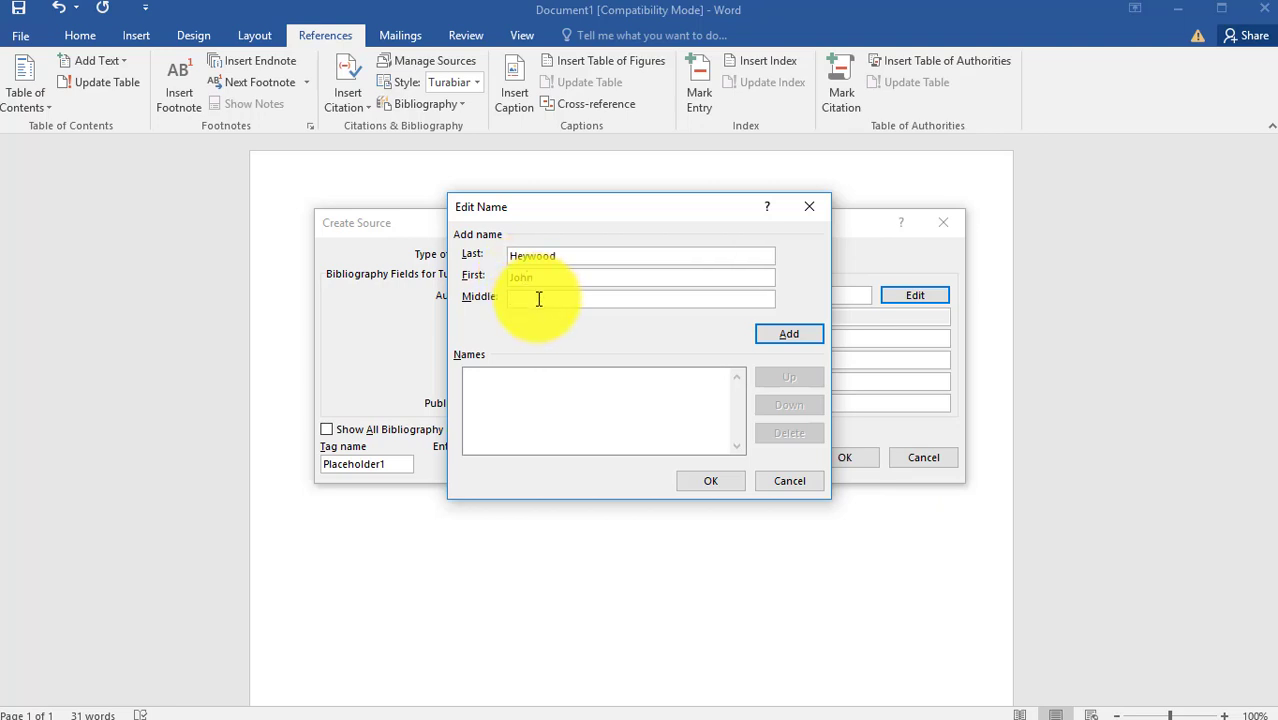
text(B.)
click(802, 333)
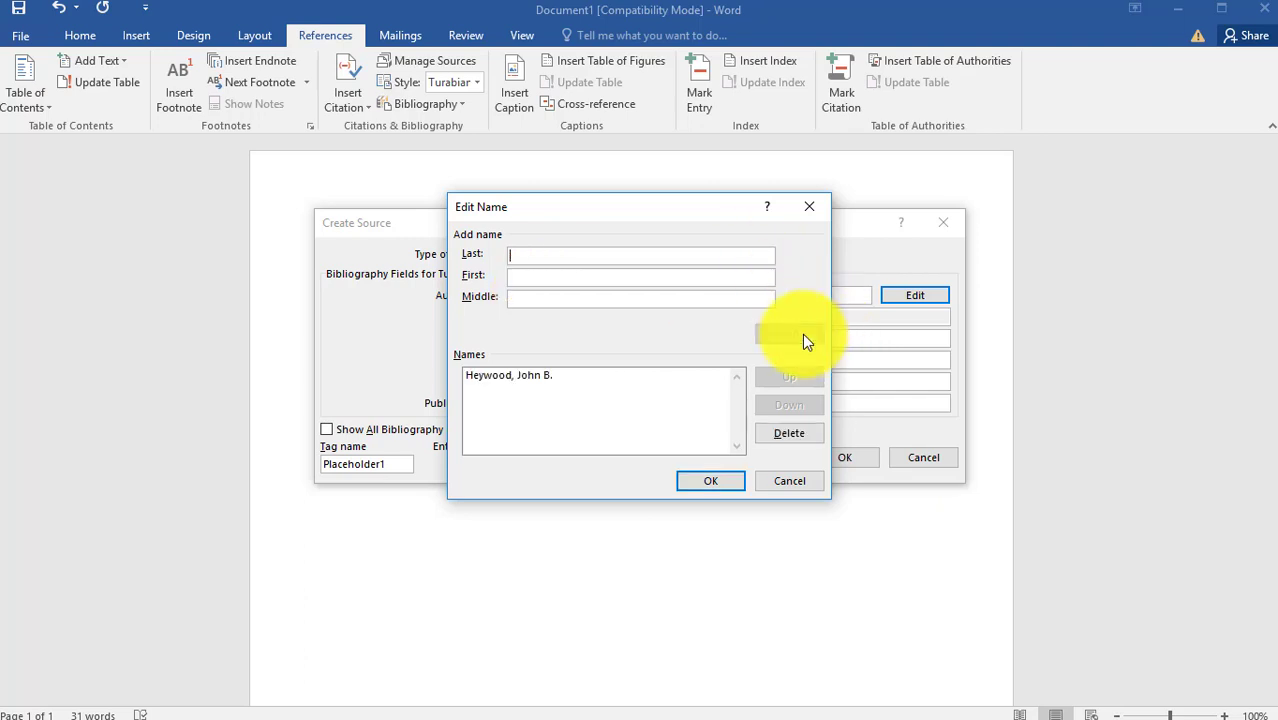
click(717, 482)
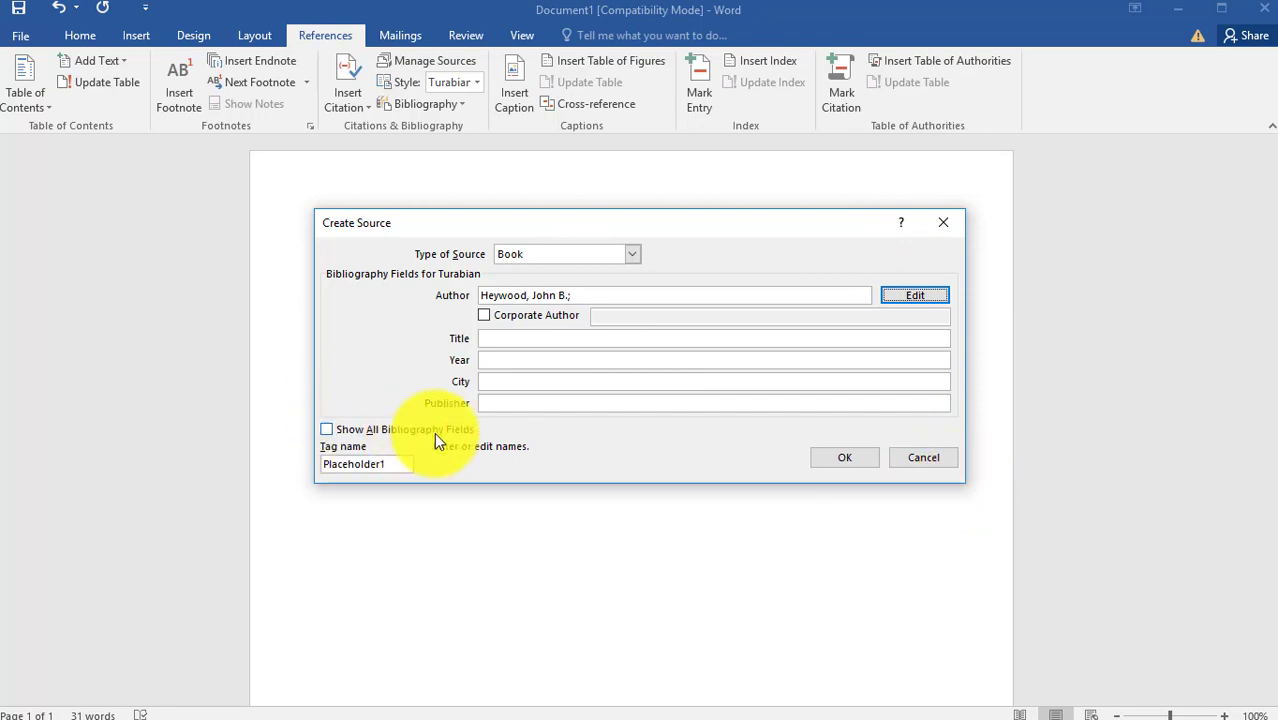
Step: Show all bibliography fields and enter "Internal Combustion Engine Fundamentals" as the book title
click(330, 431)
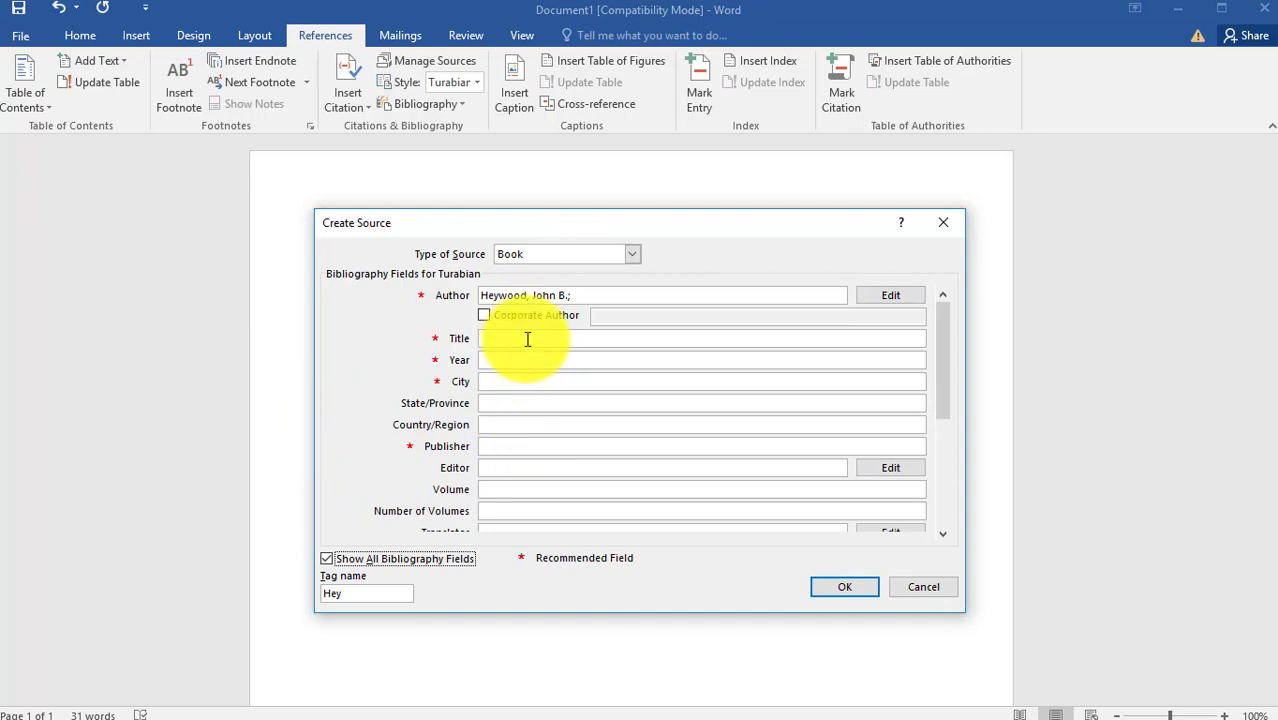
click(527, 339)
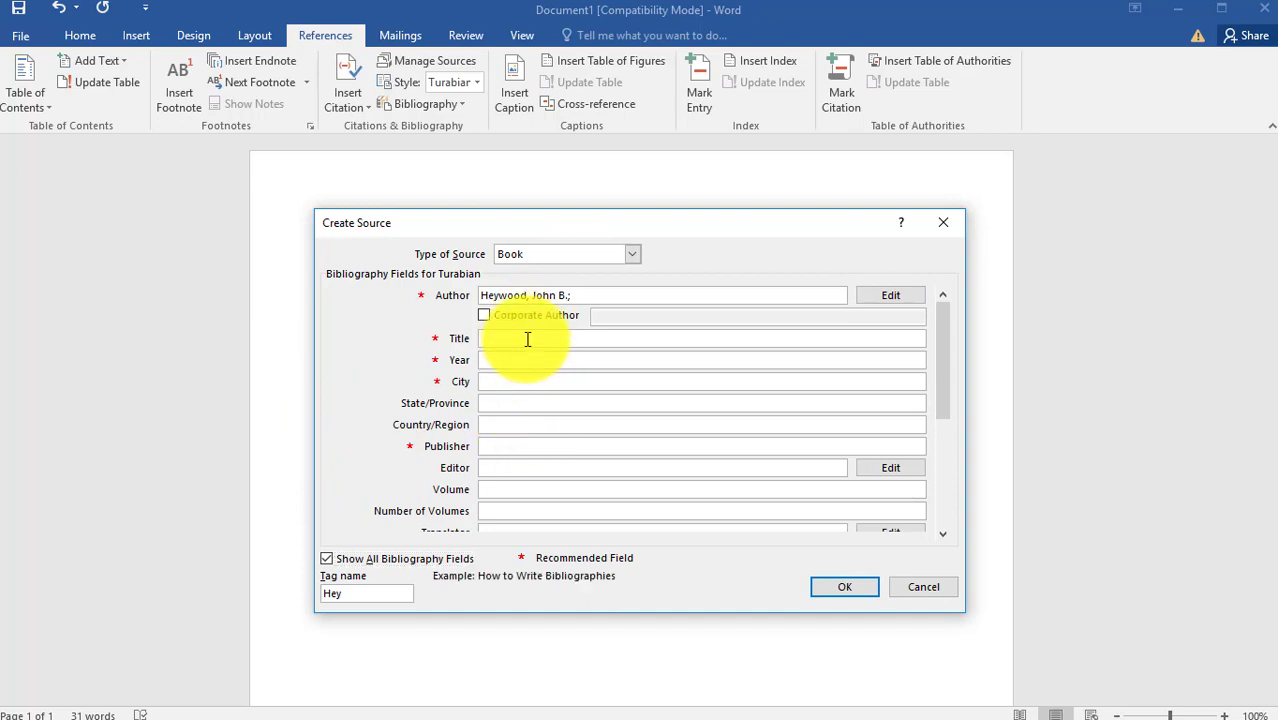
text(In)
text(ter)
text(nal)
text( Com)
text(pus)
text(tion)
text( En)
text(gi)
text(ne)
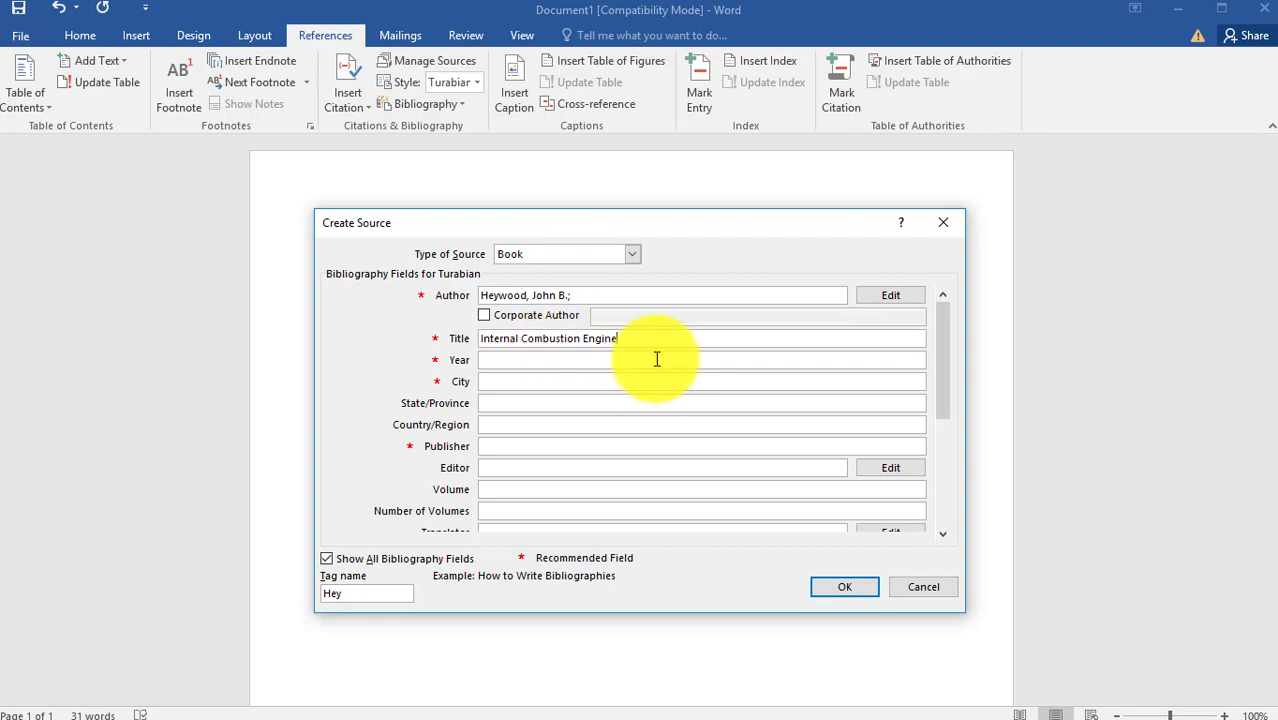
text( Fundamentals)
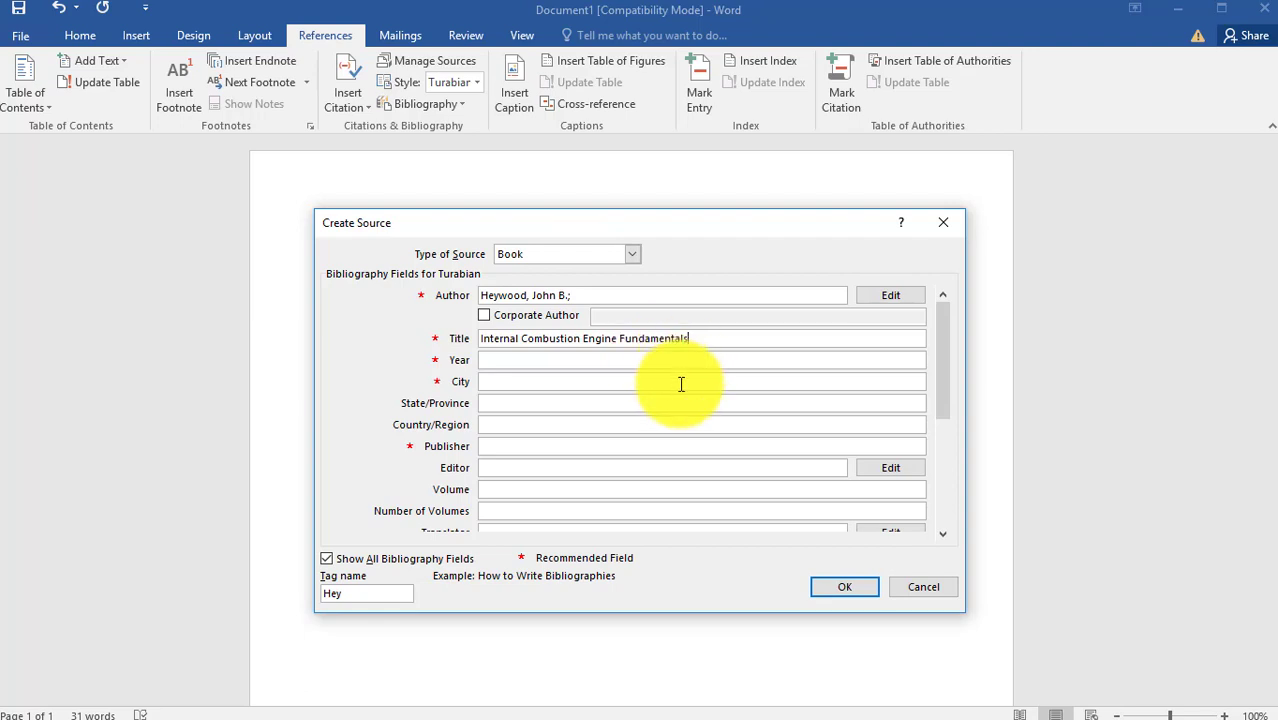
Step: Set the book's publication year to 1965 and its city to ABC
click(650, 361)
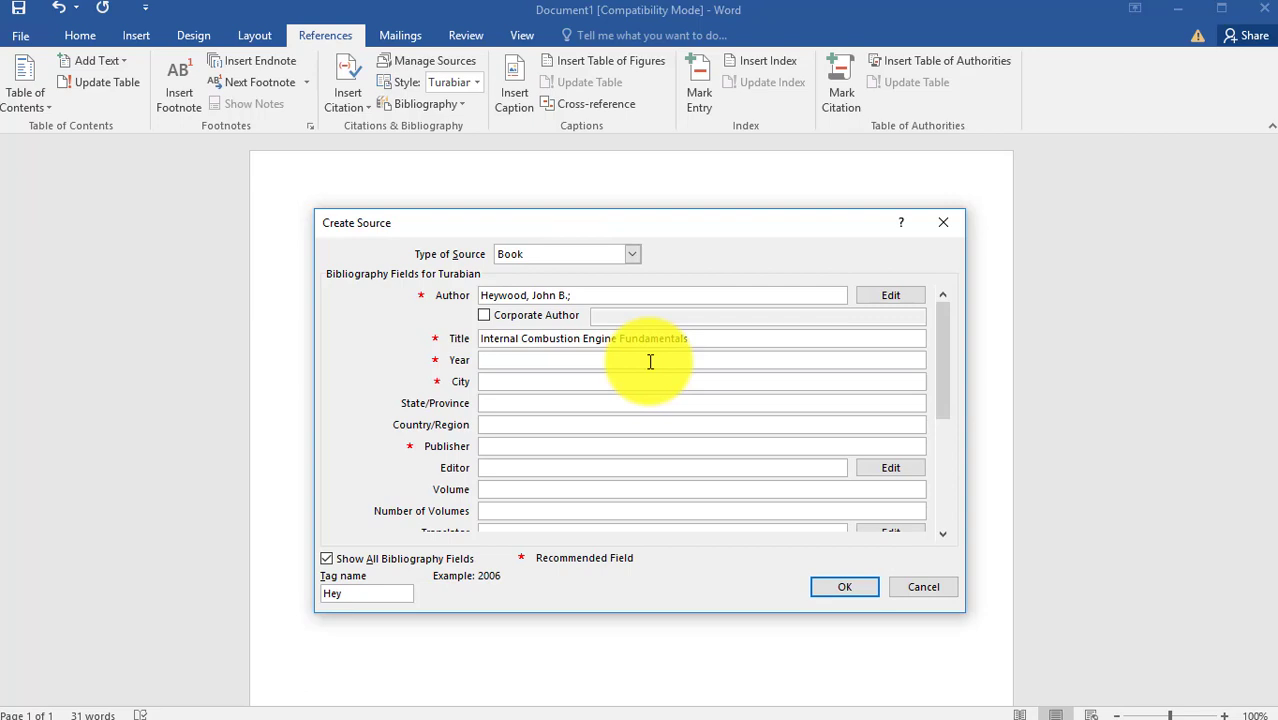
text(1965)
key(BackSpace)
key(BackSpace)
key(BackSpace)
key(BackSpace)
text(199)
key(BackSpace)
text(65)
click(621, 383)
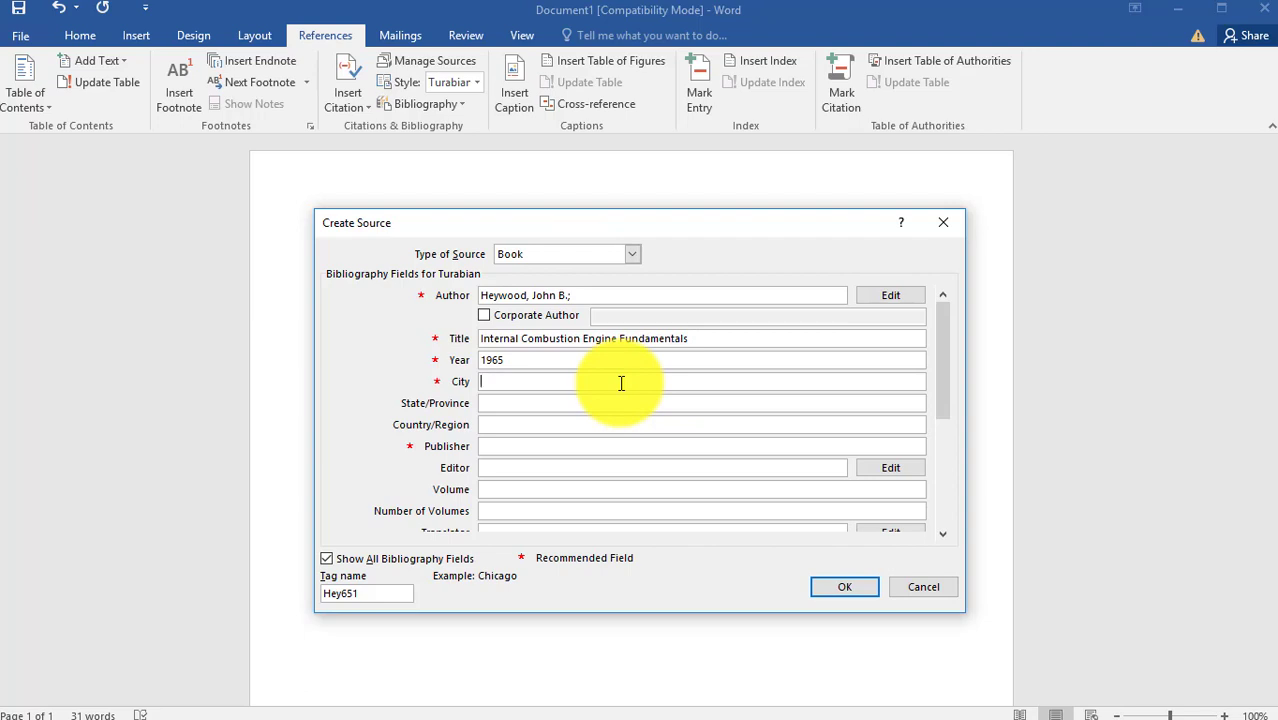
text(ABC)
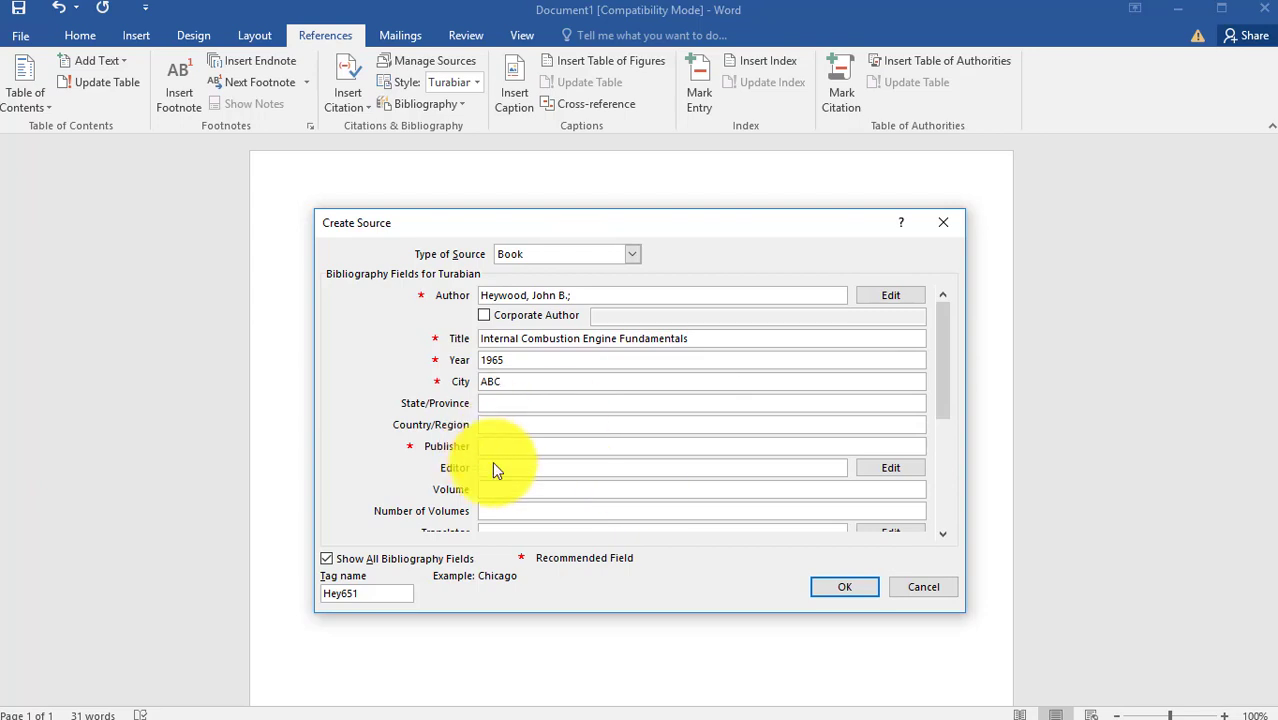
key(Tab)
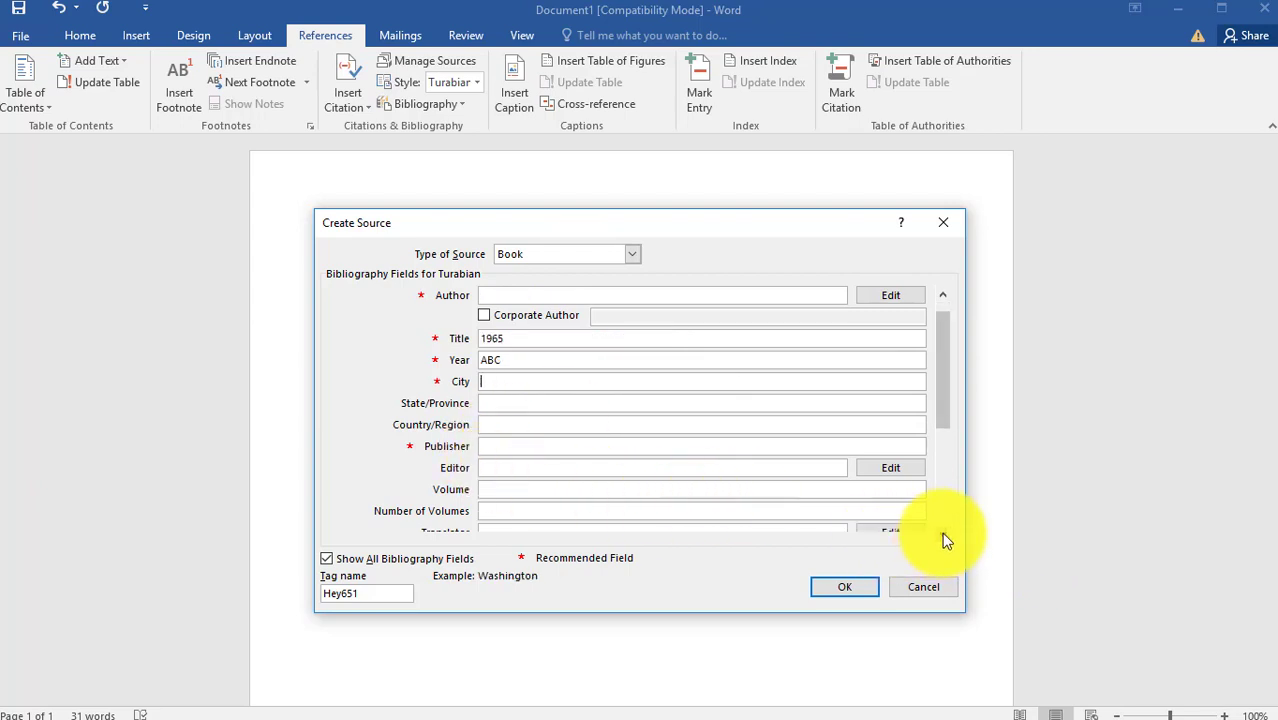
Step: Enter 6th as the edition of the book source
click(943, 536)
click(943, 536)
click(944, 536)
click(944, 536)
click(945, 536)
click(945, 536)
click(945, 536)
click(945, 536)
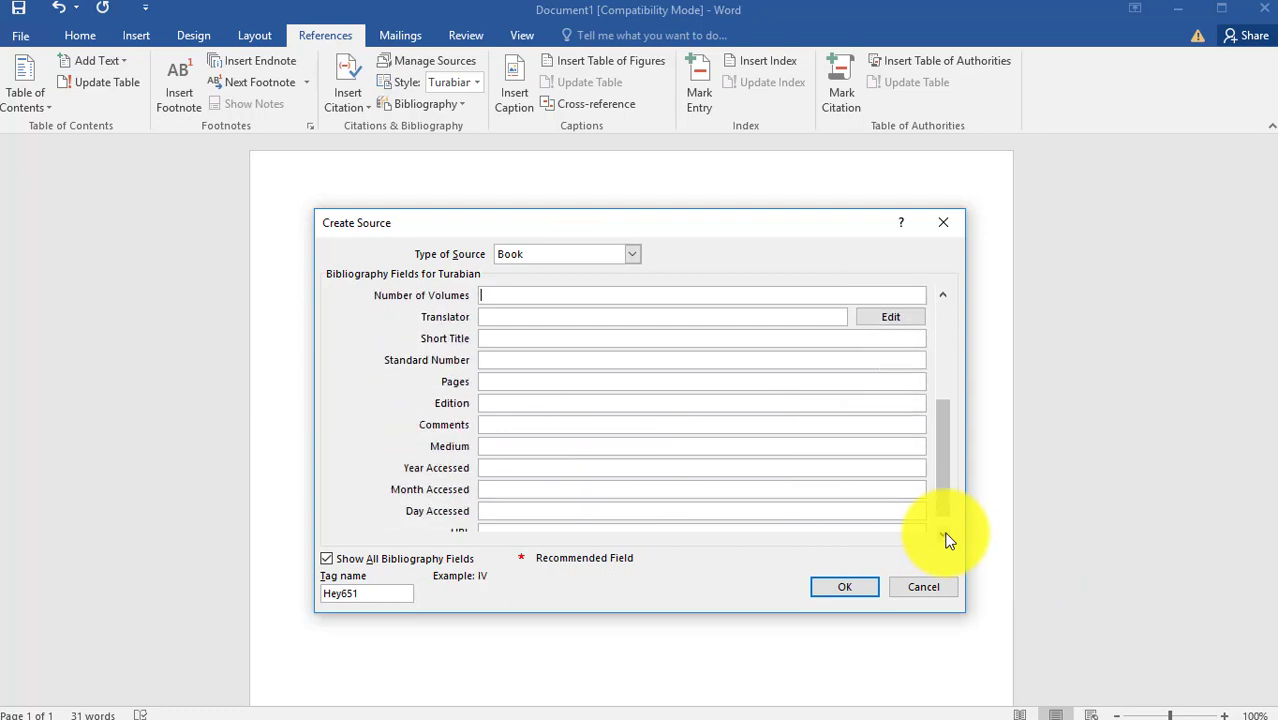
click(946, 537)
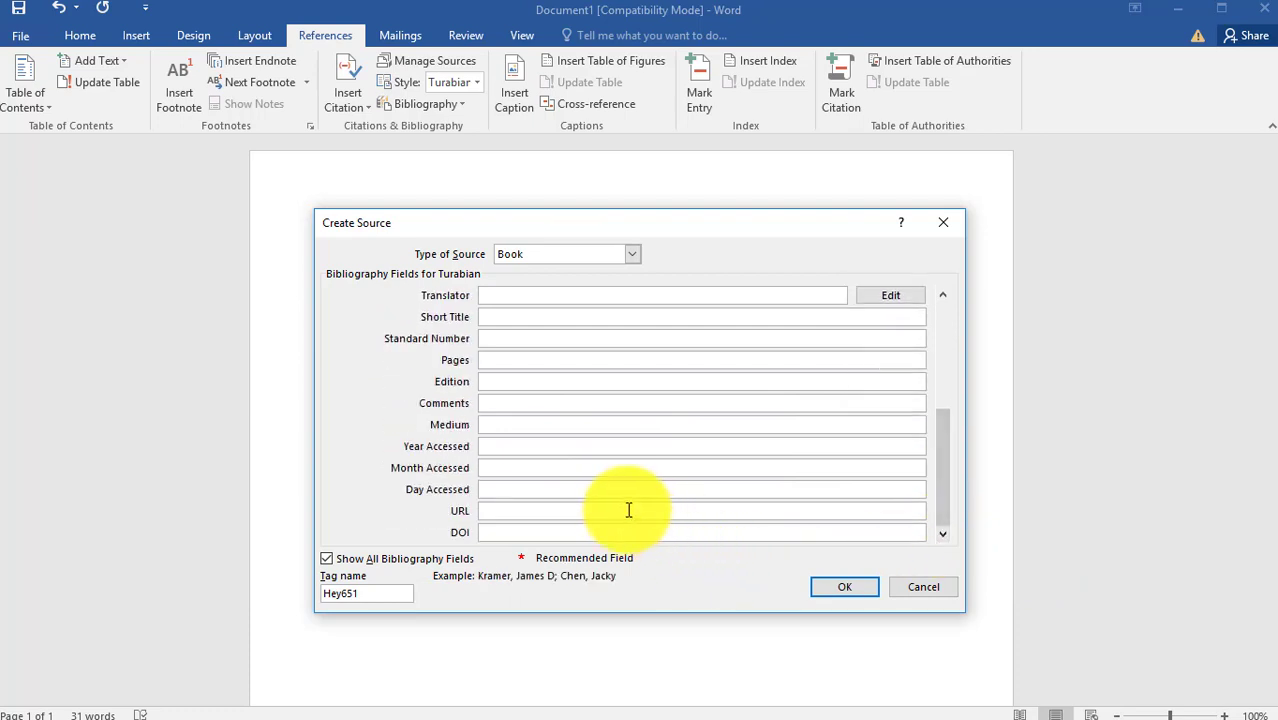
click(500, 382)
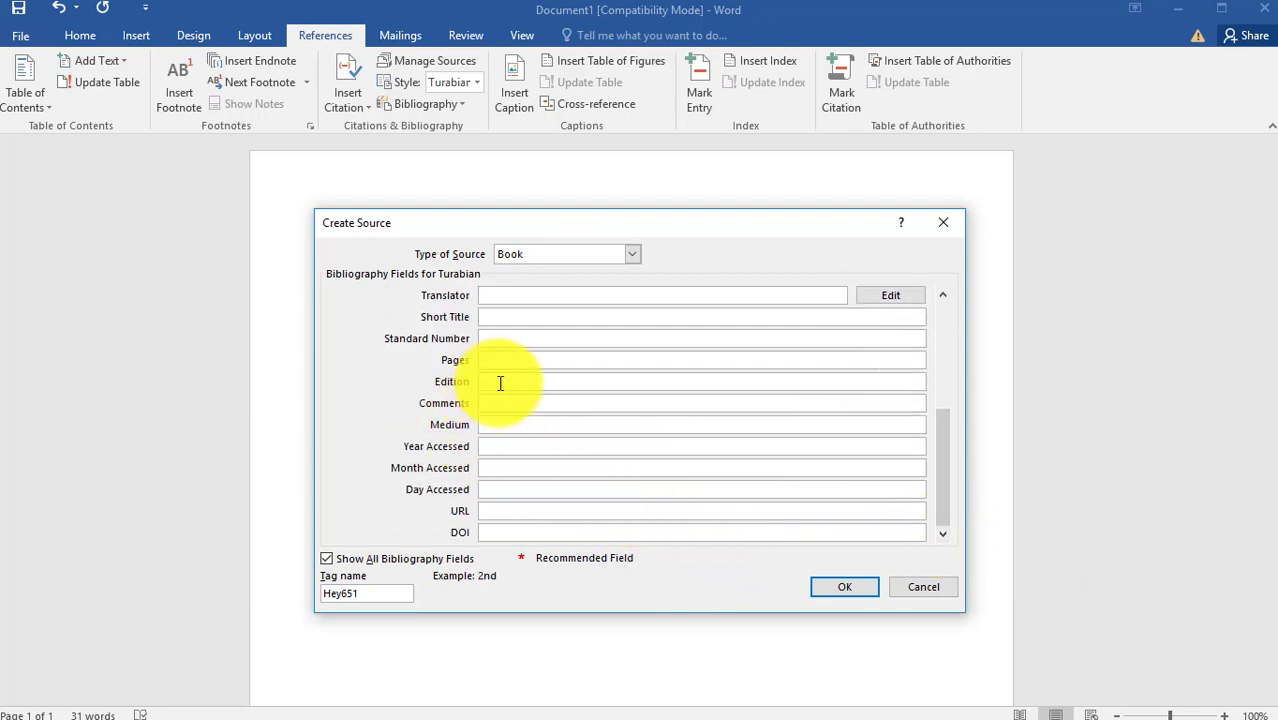
text(4)
key(BackSpace)
text(6th)
Step: Set the cited pages of the book source to 12-15
click(507, 361)
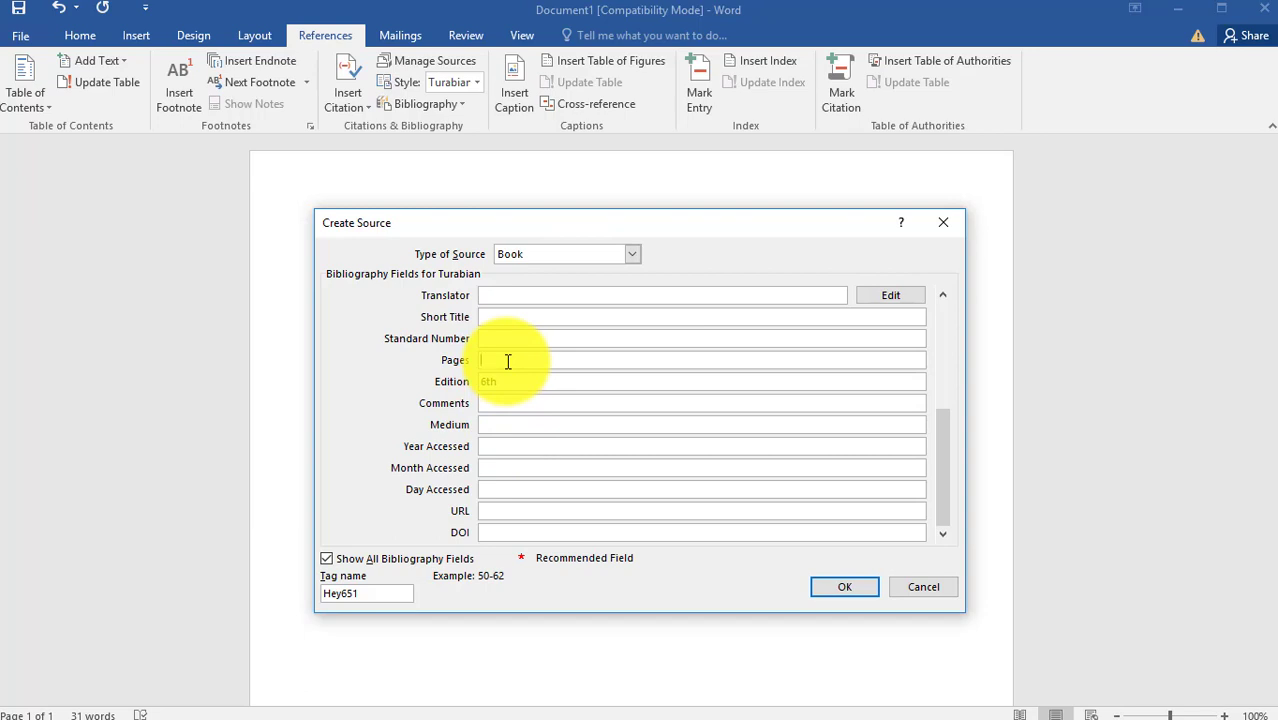
text(12)
click(507, 361)
text(12-15)
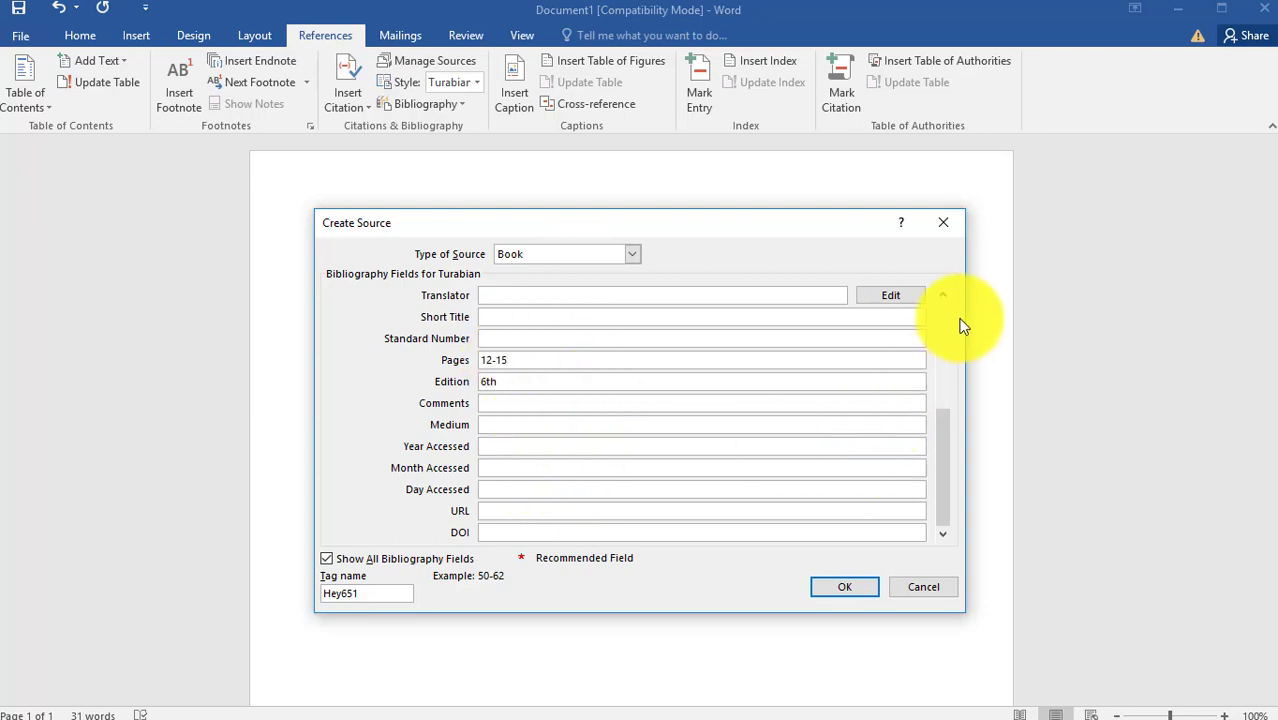
Step: Enter XYZ as the publisher of the book source
click(940, 295)
click(940, 295)
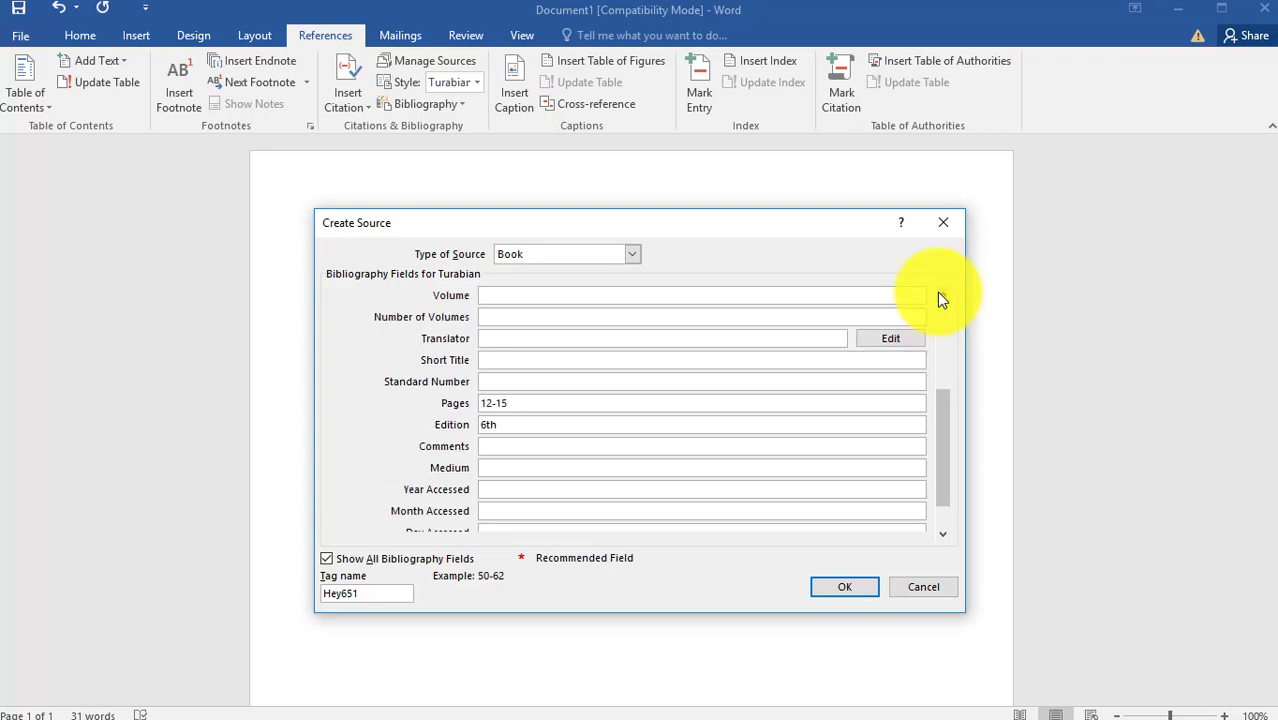
click(940, 295)
click(940, 295)
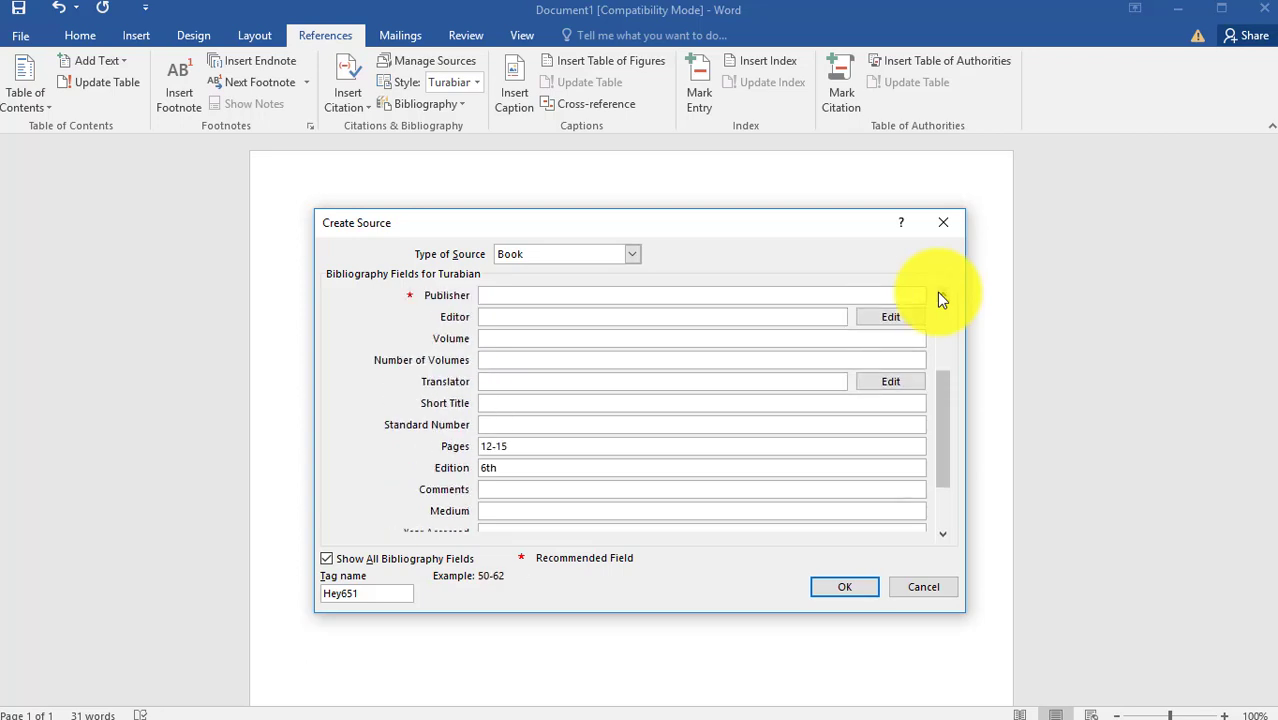
click(940, 295)
click(940, 295)
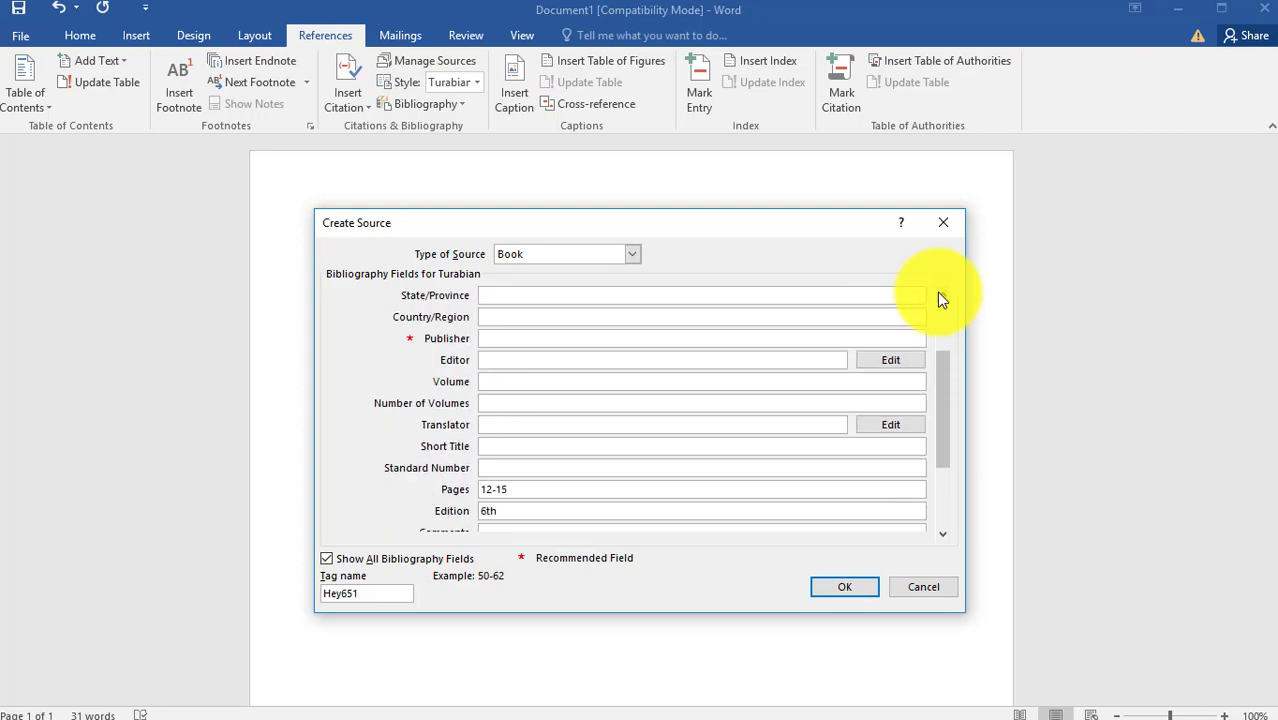
click(500, 339)
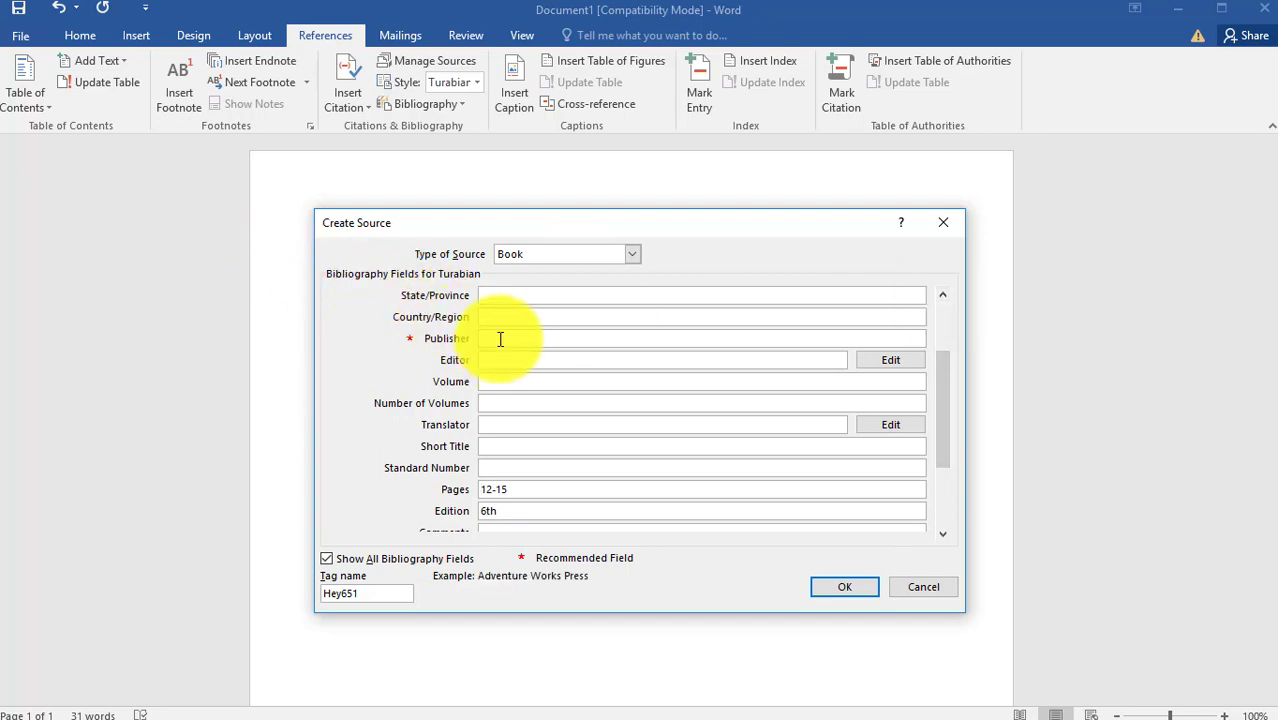
text(XY)
key(BackSpace)
text(Z)
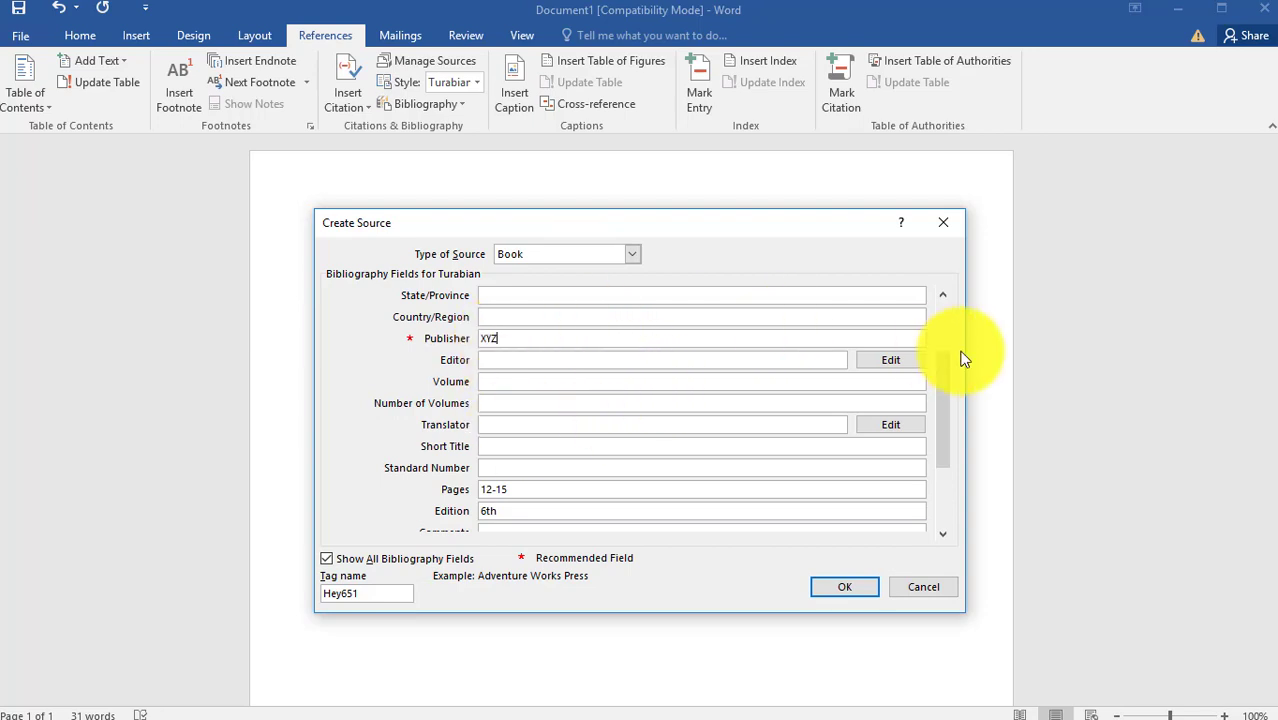
click(943, 297)
click(943, 297)
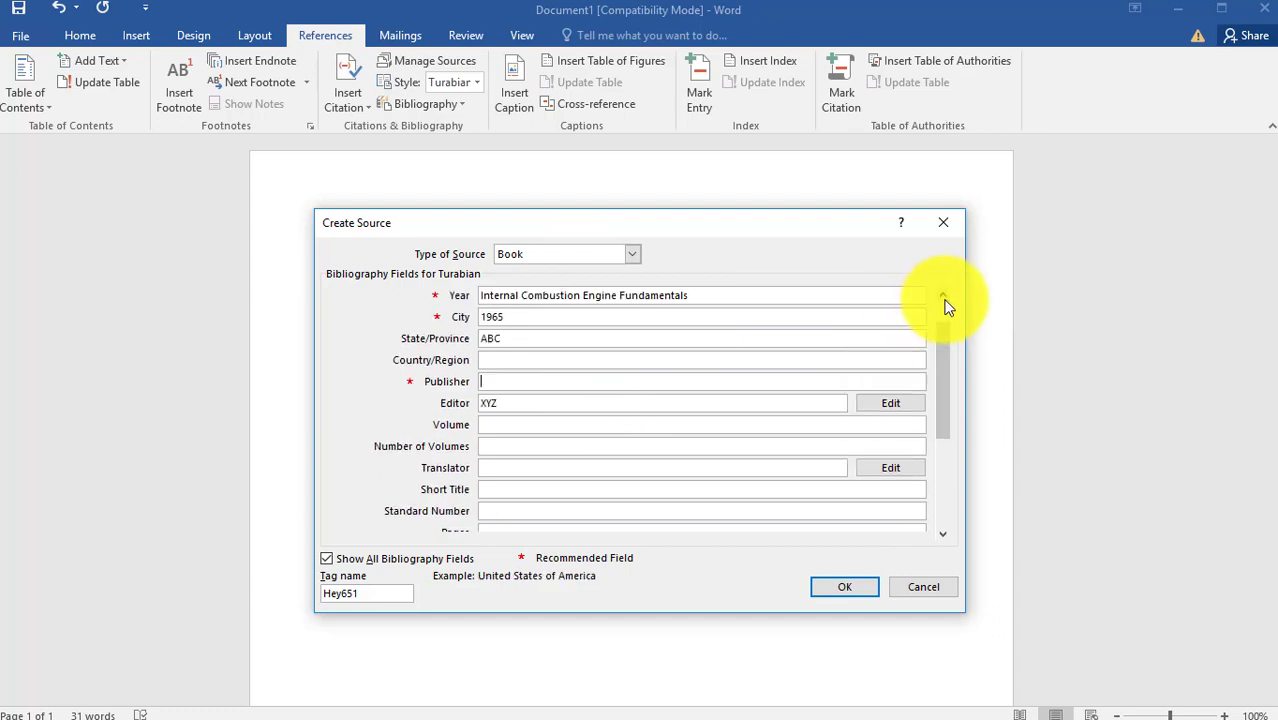
Step: Finish creating the book source and insert its citation at the end of the paragraph
click(943, 297)
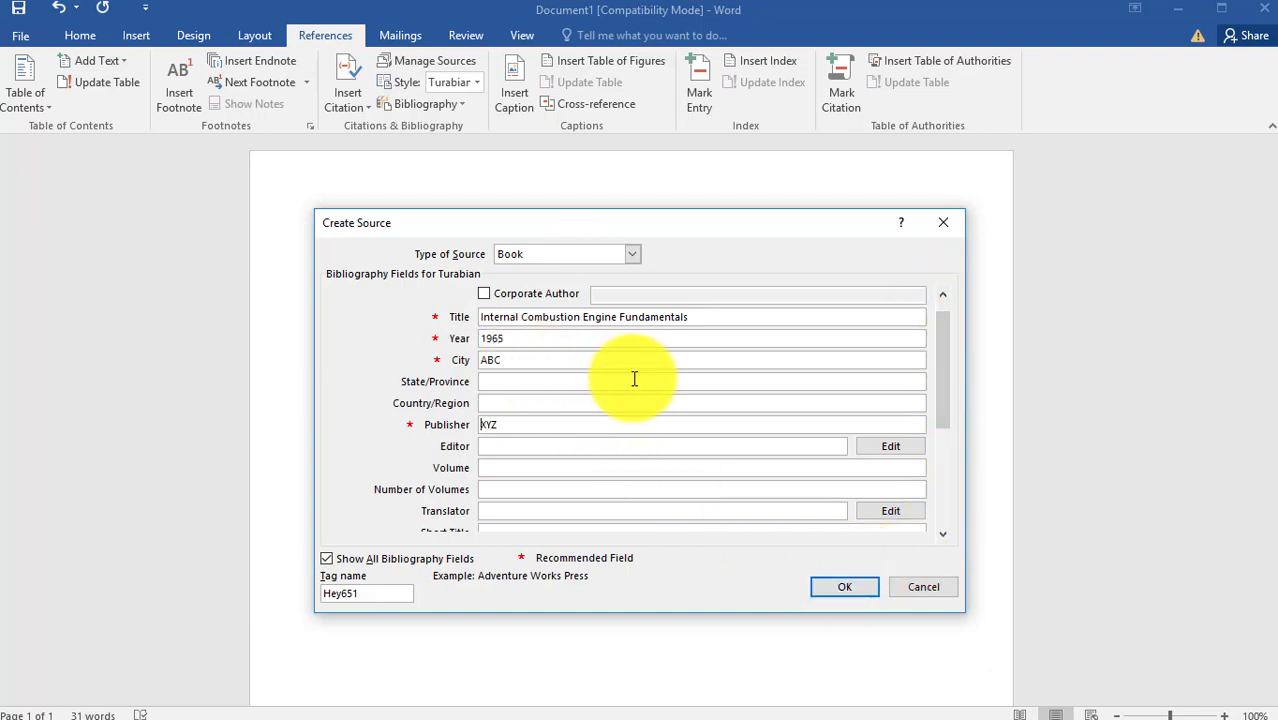
click(843, 588)
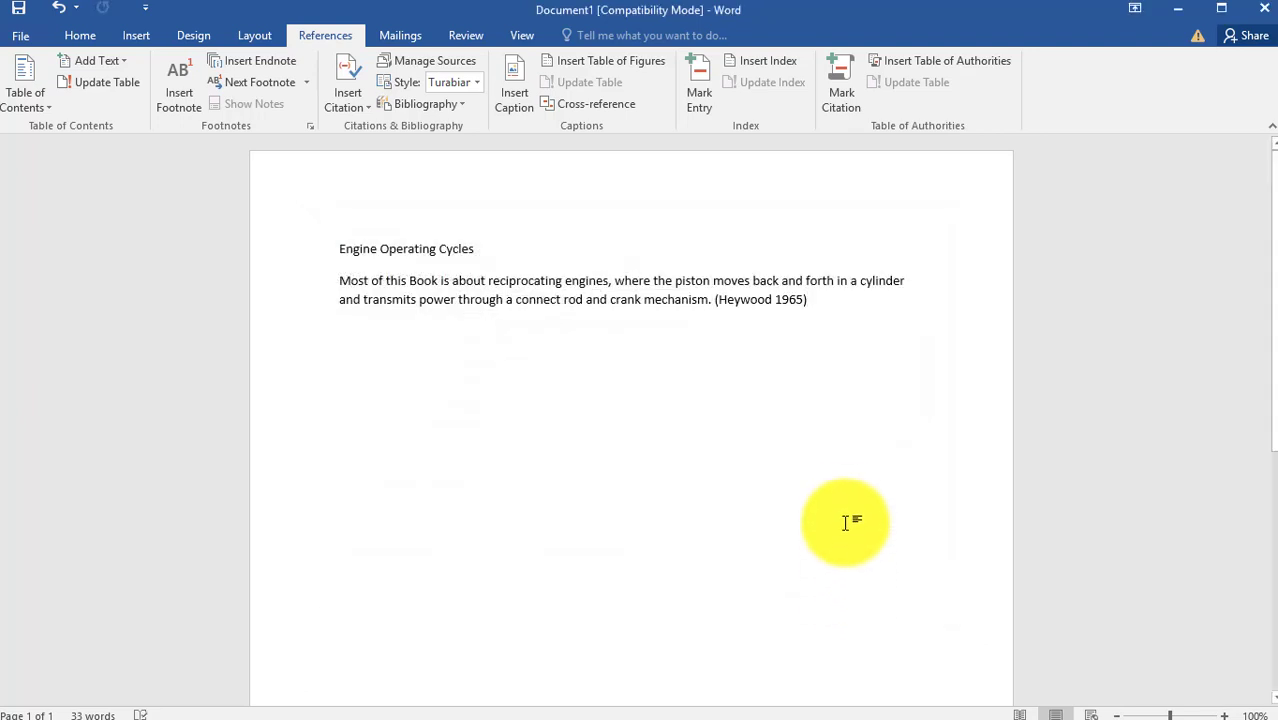
Step: Start a new page after the cited paragraph and insert the built-in References bibliography there
scroll(860, 450, down, 2)
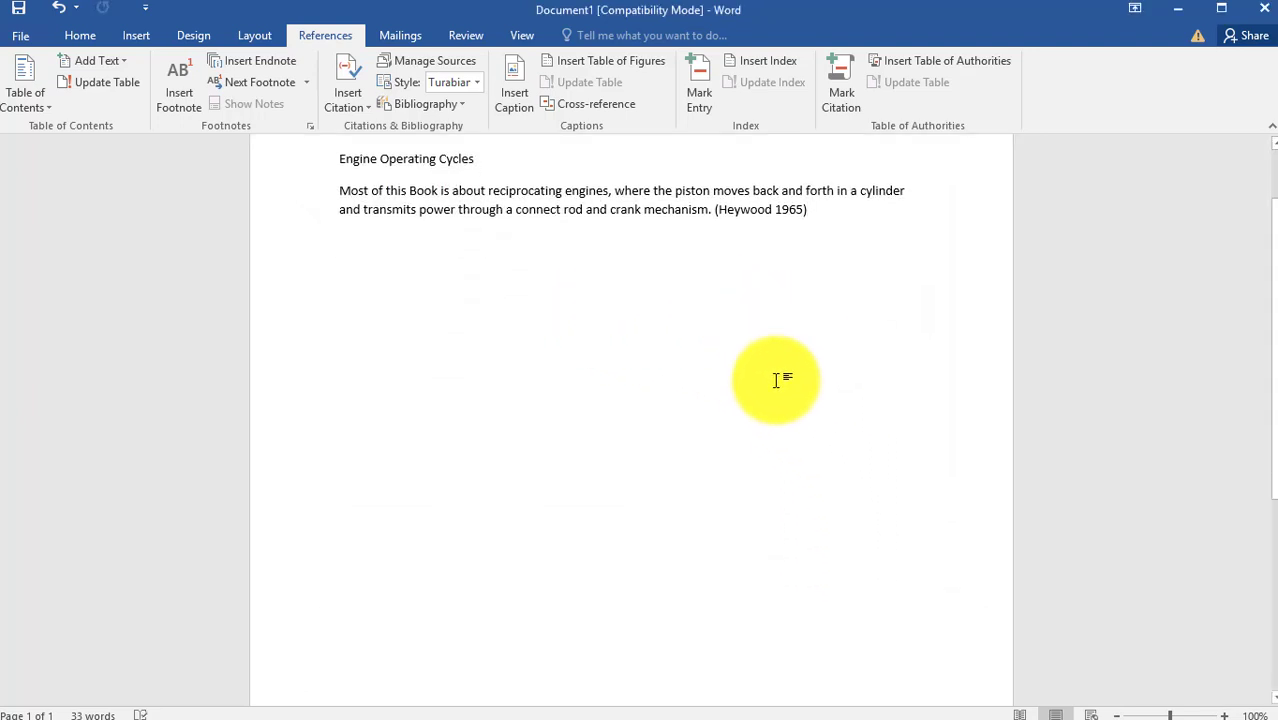
key(ctrl+Return)
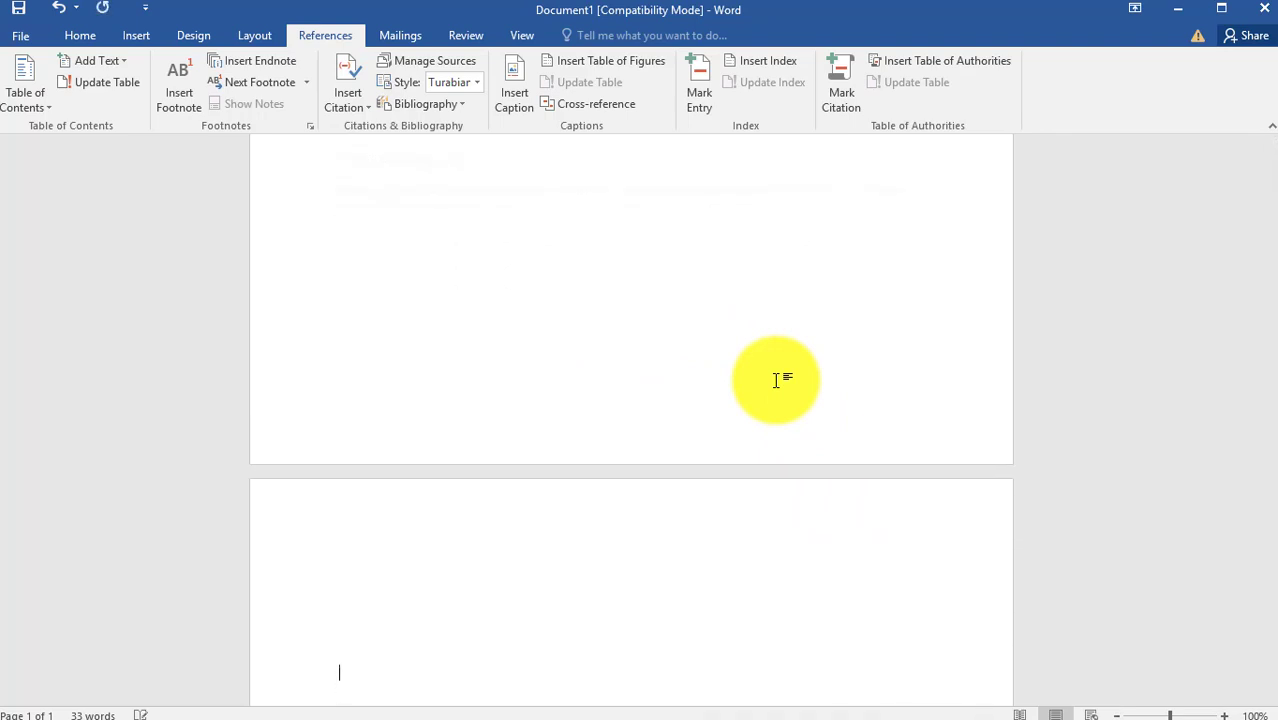
key(BackSpace)
key(BackSpace)
key(BackSpace)
key(BackSpace)
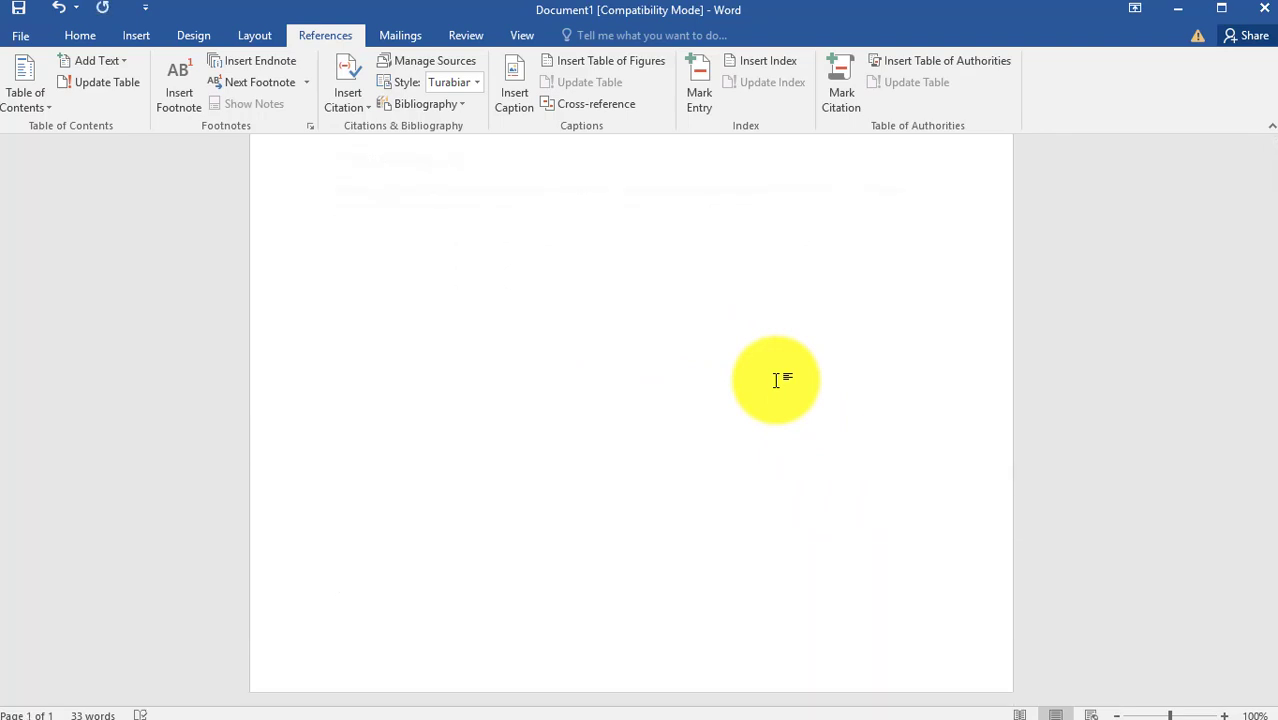
key(Return)
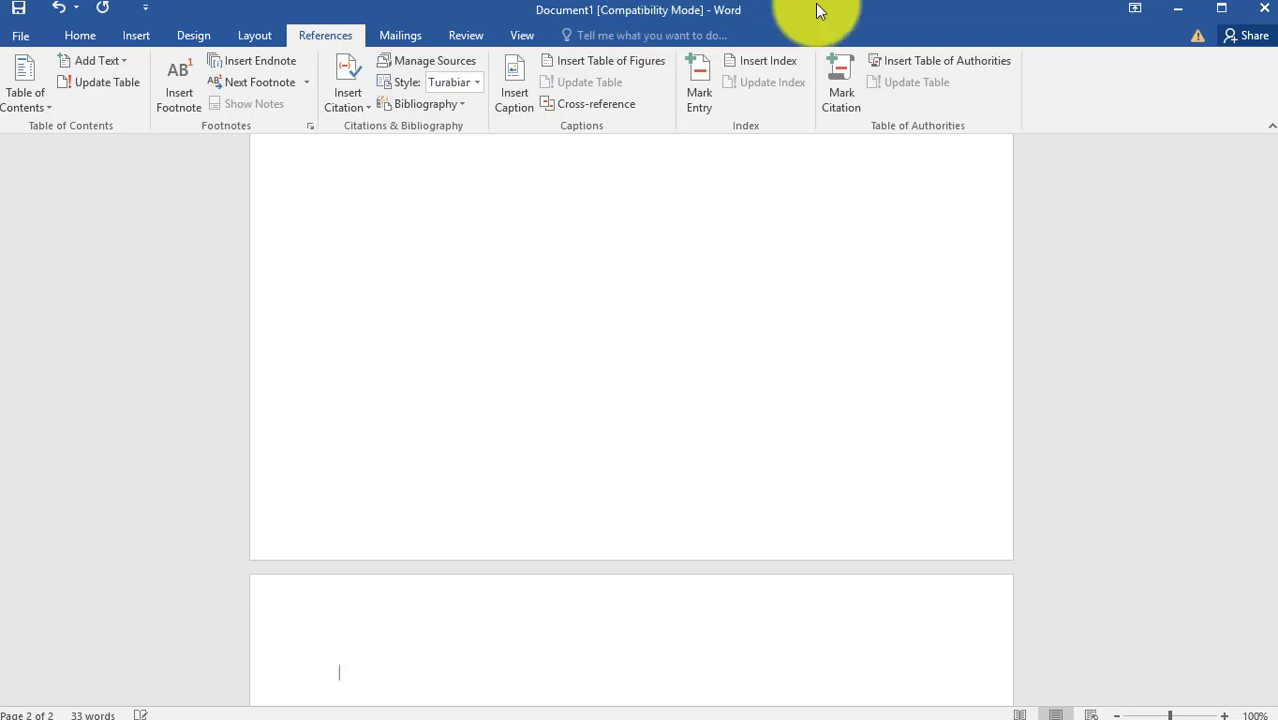
click(462, 100)
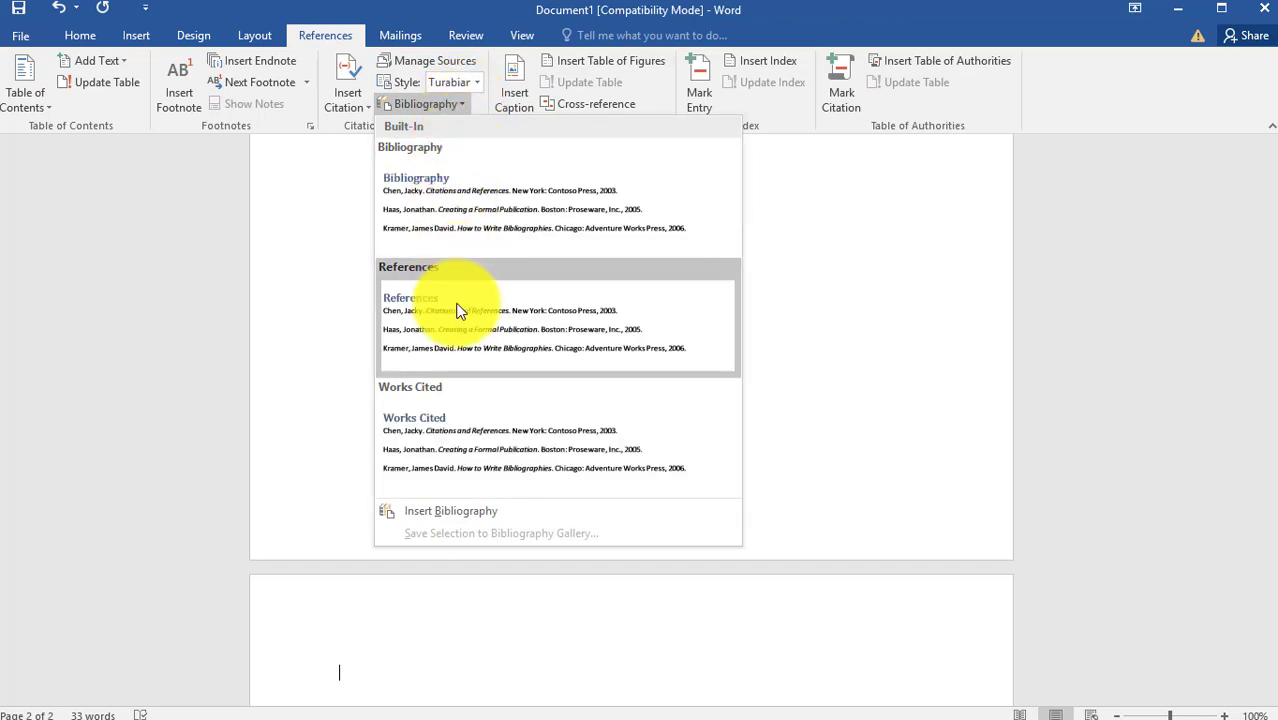
click(458, 311)
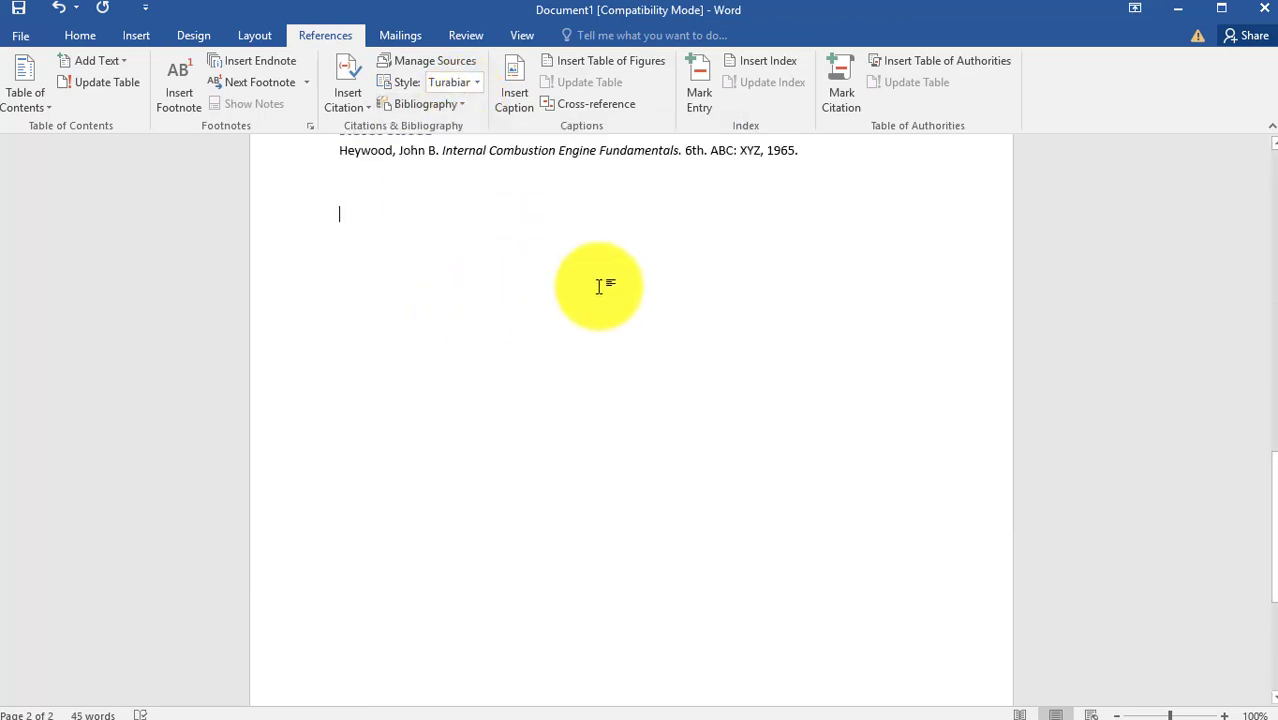